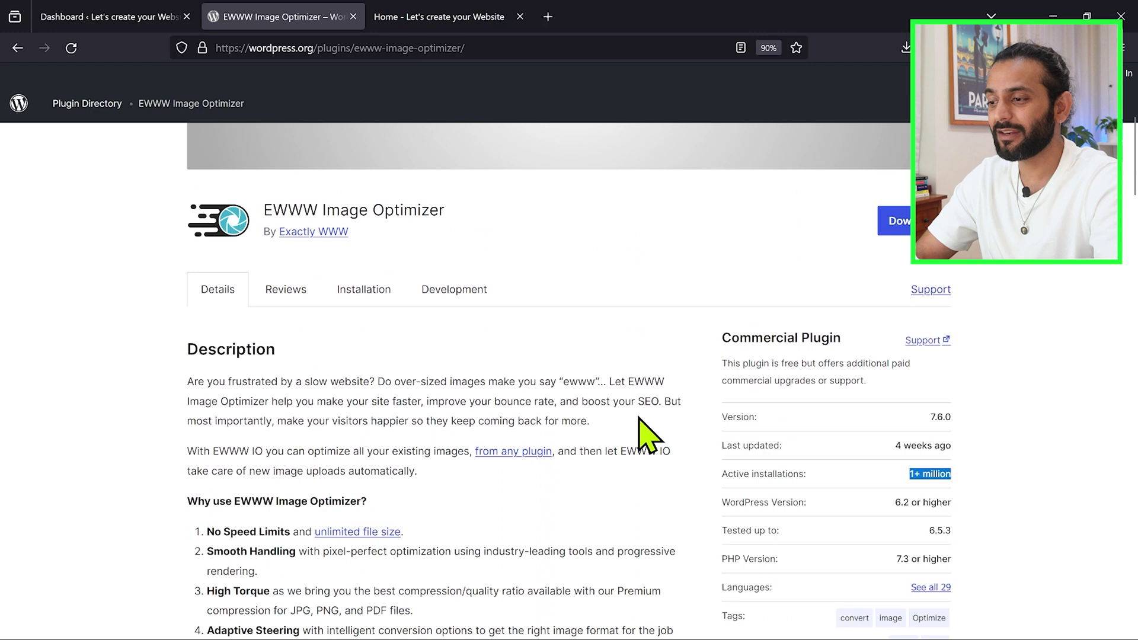
pyautogui.scroll(-2, 649, 436)
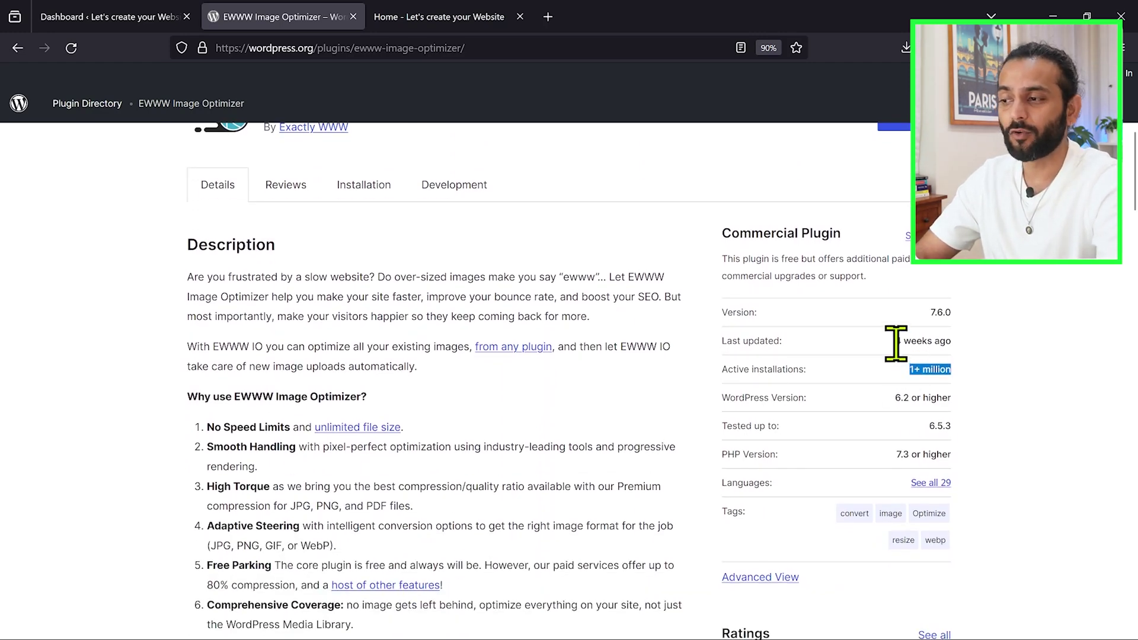
# - Scroll through the current plugin page, briefly highlighting a passage of text
pyautogui.moveTo(895, 342); pyautogui.dragTo(957, 354)
pyautogui.click(955, 348)
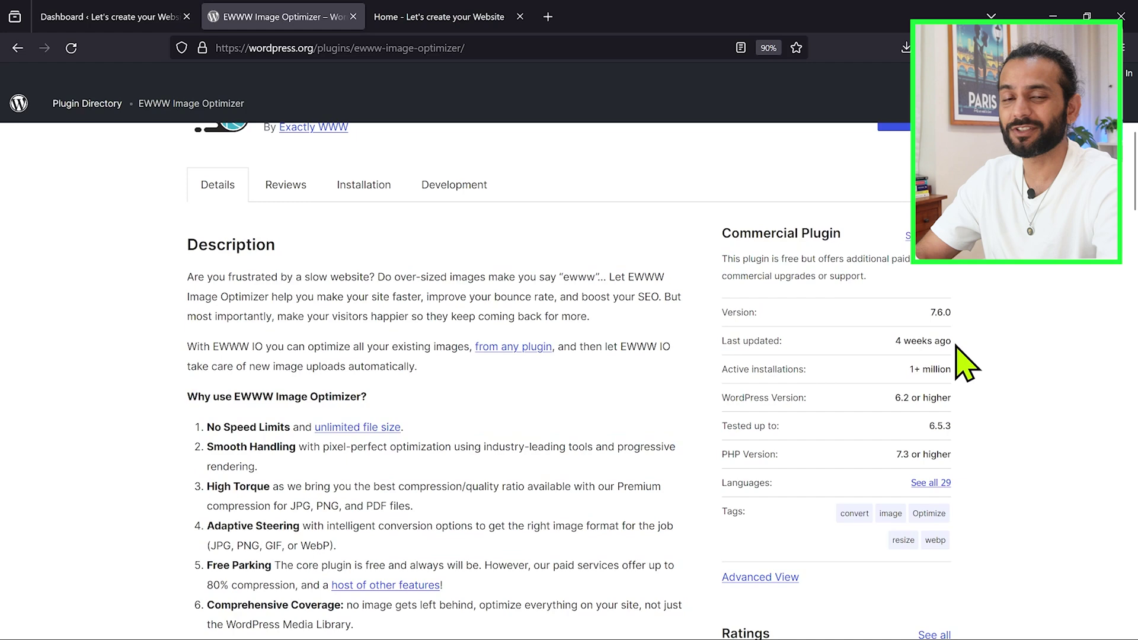
pyautogui.scroll(-3, 569, 386)
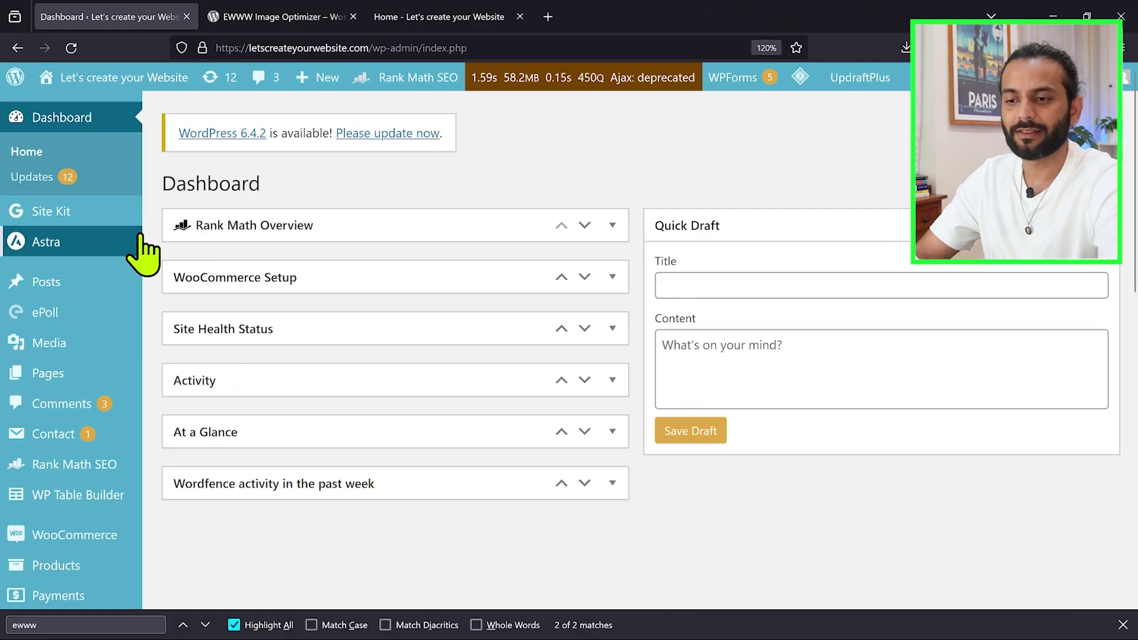
pyautogui.scroll(-10, 76, 263)
# - Search the Add New Plugin directory for 'ew' to find EWWW
pyautogui.moveTo(121, 290)
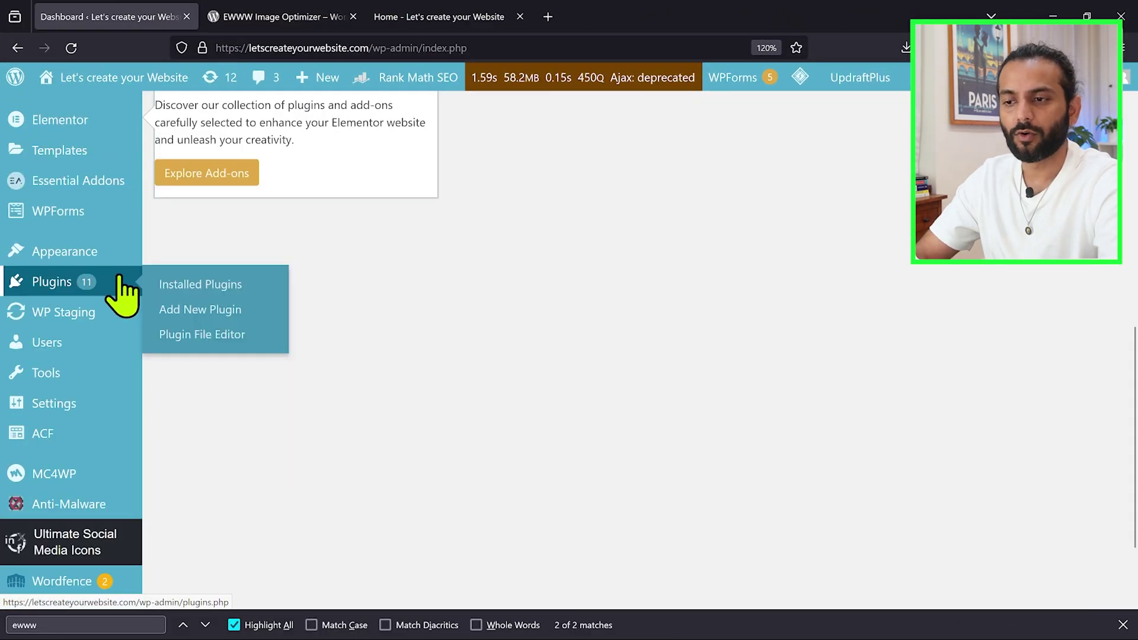
pyautogui.click(209, 305)
pyautogui.click(940, 356)
pyautogui.write('ewww')
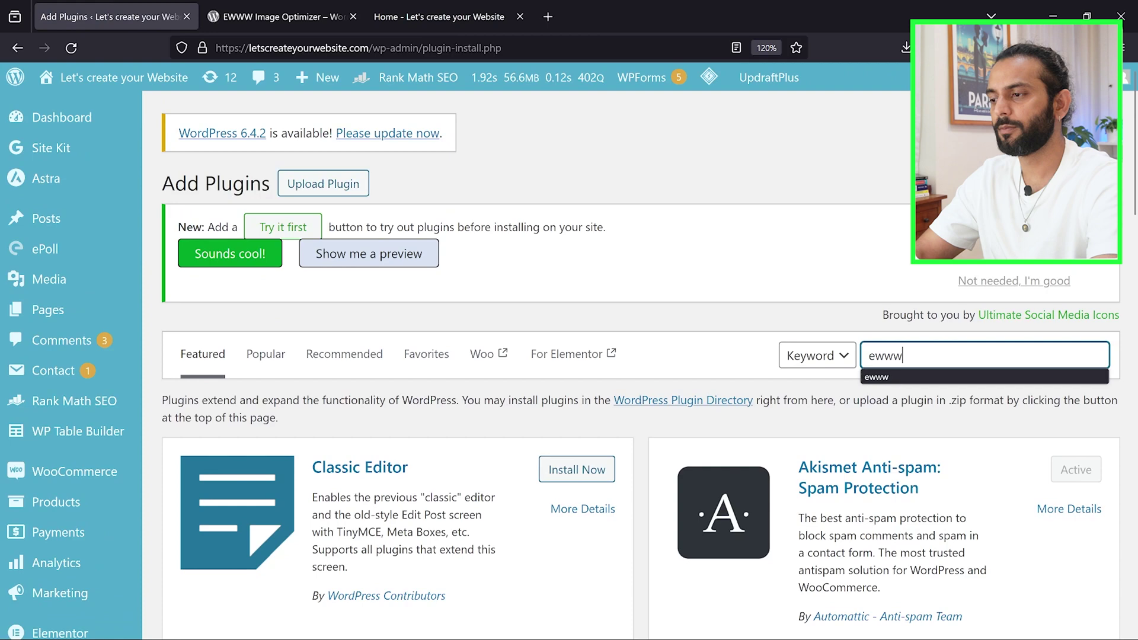
pyautogui.press('Return')
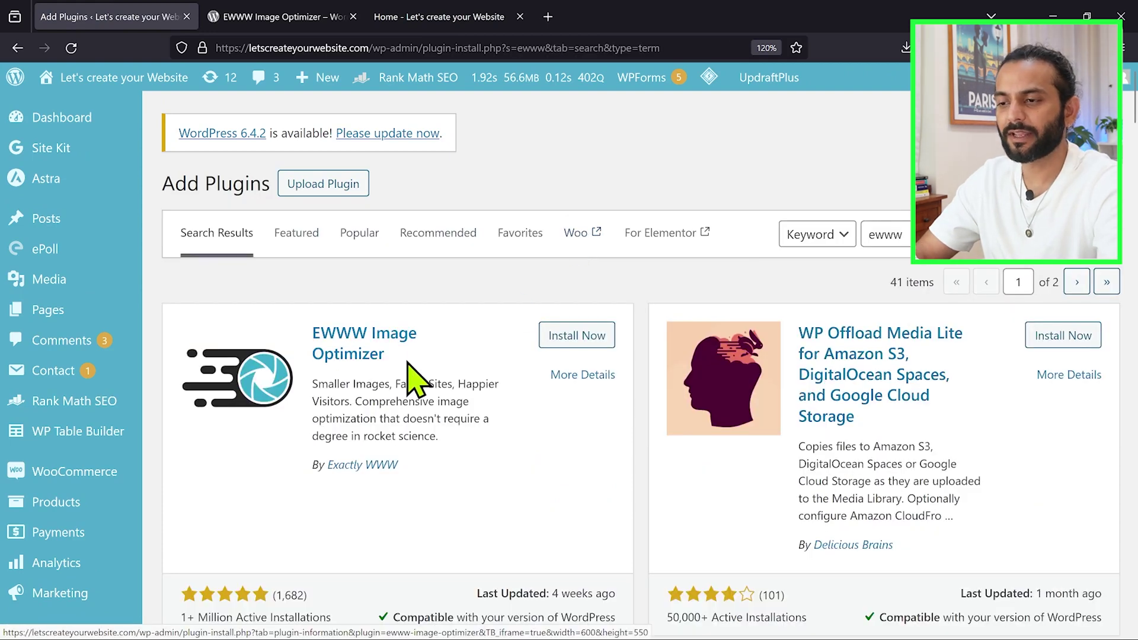
# - Install and activate EWWW Image Optimizer, then scroll its settings page
pyautogui.click(584, 336)
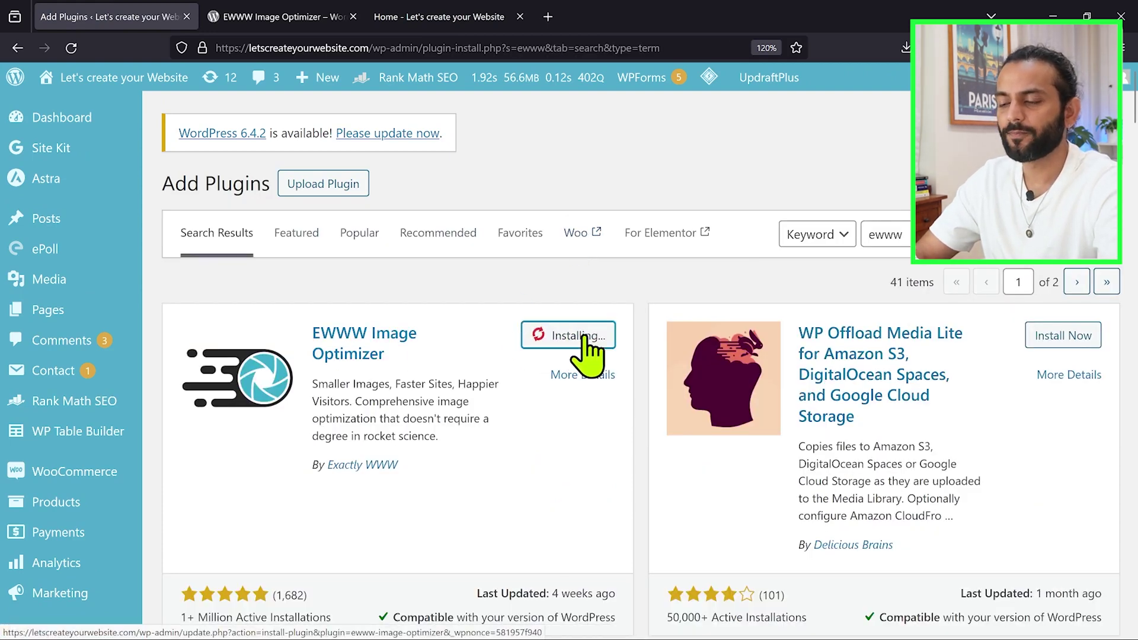
pyautogui.click(581, 342)
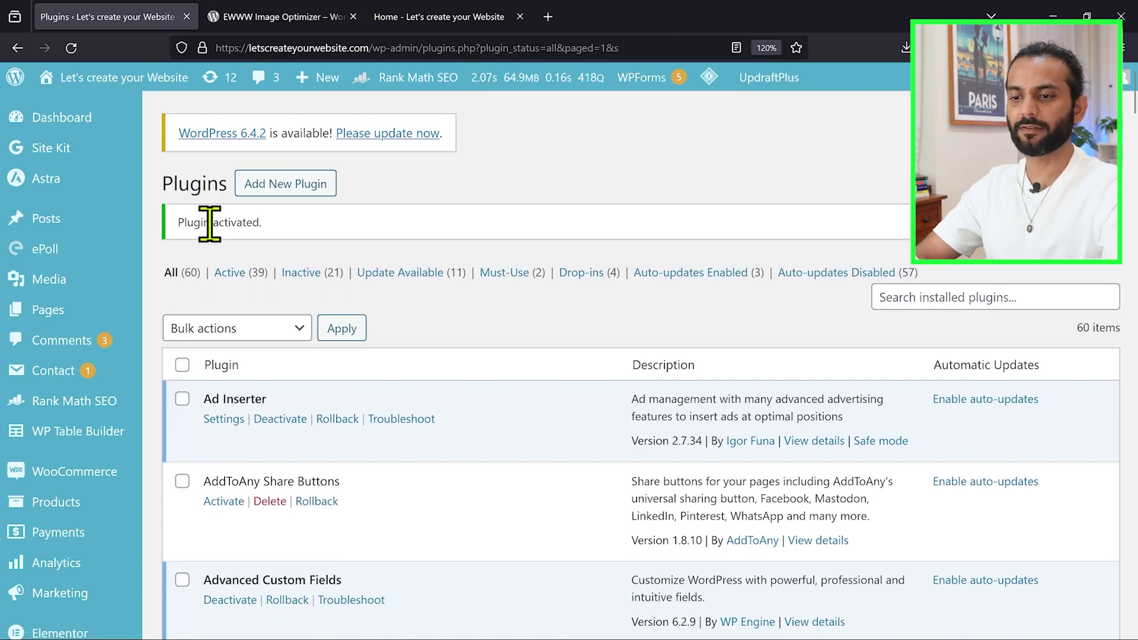
pyautogui.scroll(-10, 36, 326)
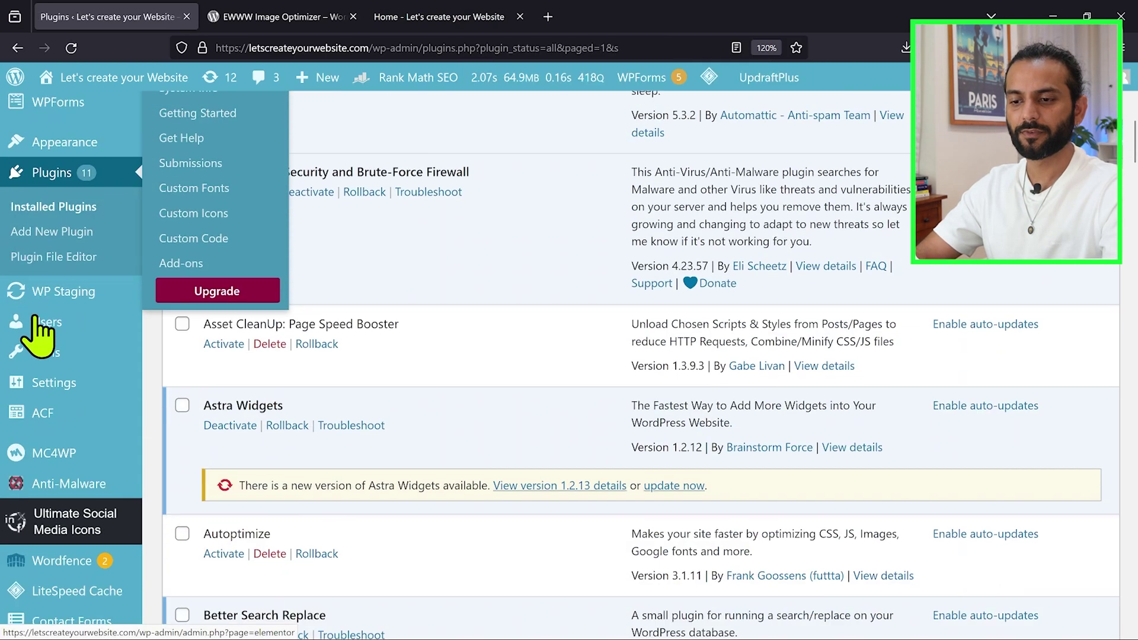
pyautogui.scroll(-2, 38, 285)
pyautogui.moveTo(71, 323)
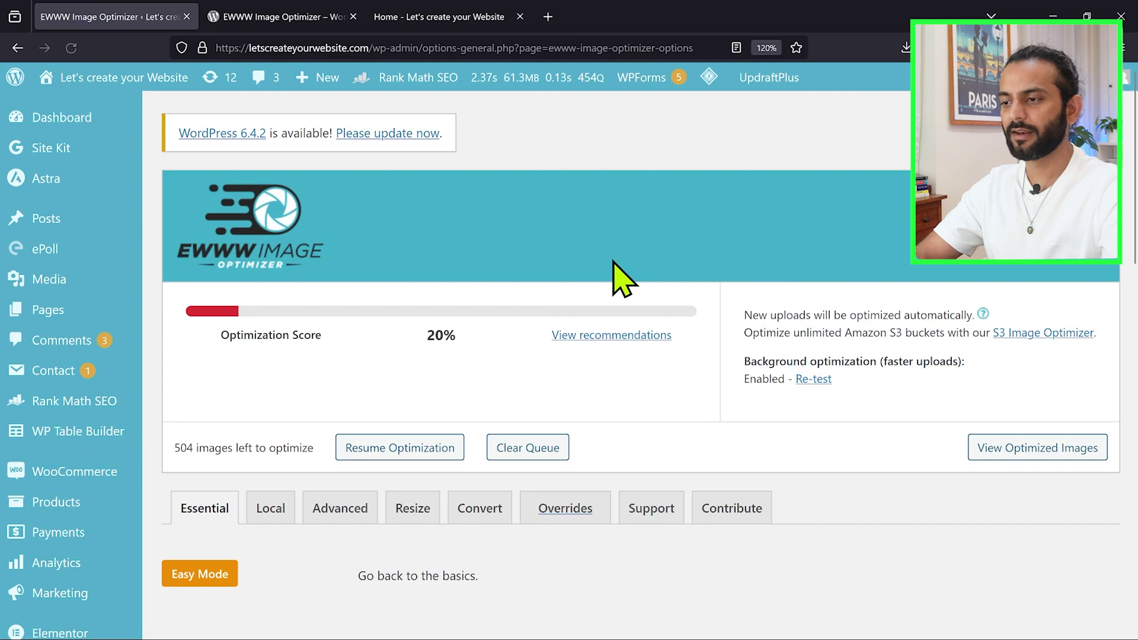
# - Scroll the EWWW settings, pointing out the 20% optimization score and 504 images left
pyautogui.scroll(-1, 613, 261)
pyautogui.scroll(-2, 613, 261)
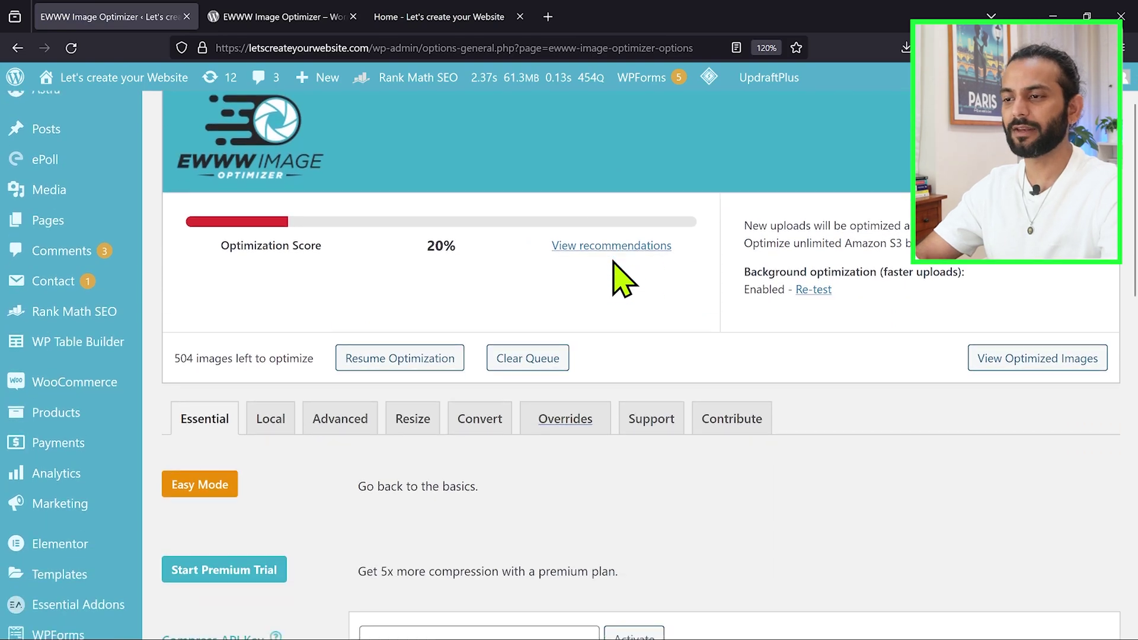
pyautogui.scroll(-1, 613, 261)
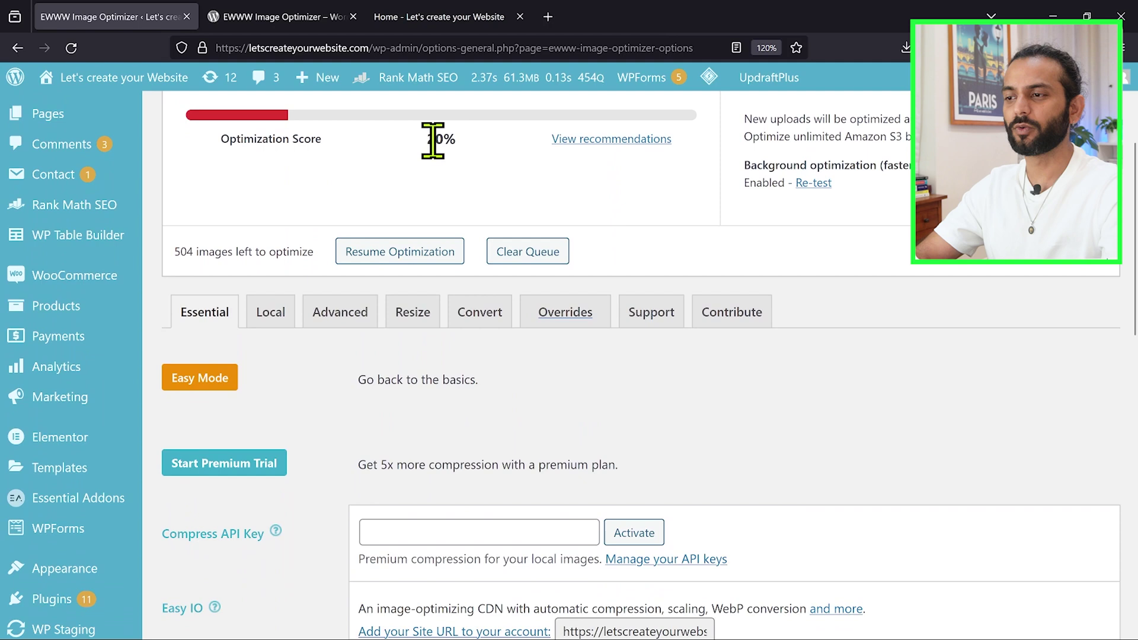
pyautogui.moveTo(452, 142)
pyautogui.mouseDown()
pyautogui.moveTo(482, 158)
pyautogui.moveTo(441, 143)
pyautogui.mouseUp()
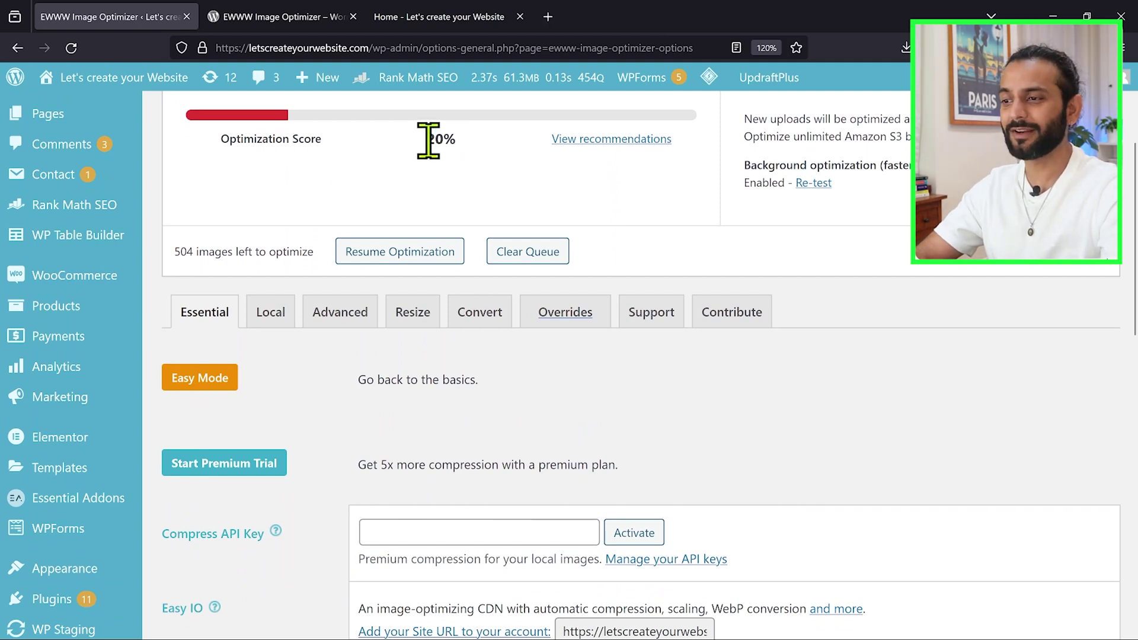
pyautogui.moveTo(177, 248); pyautogui.dragTo(313, 256)
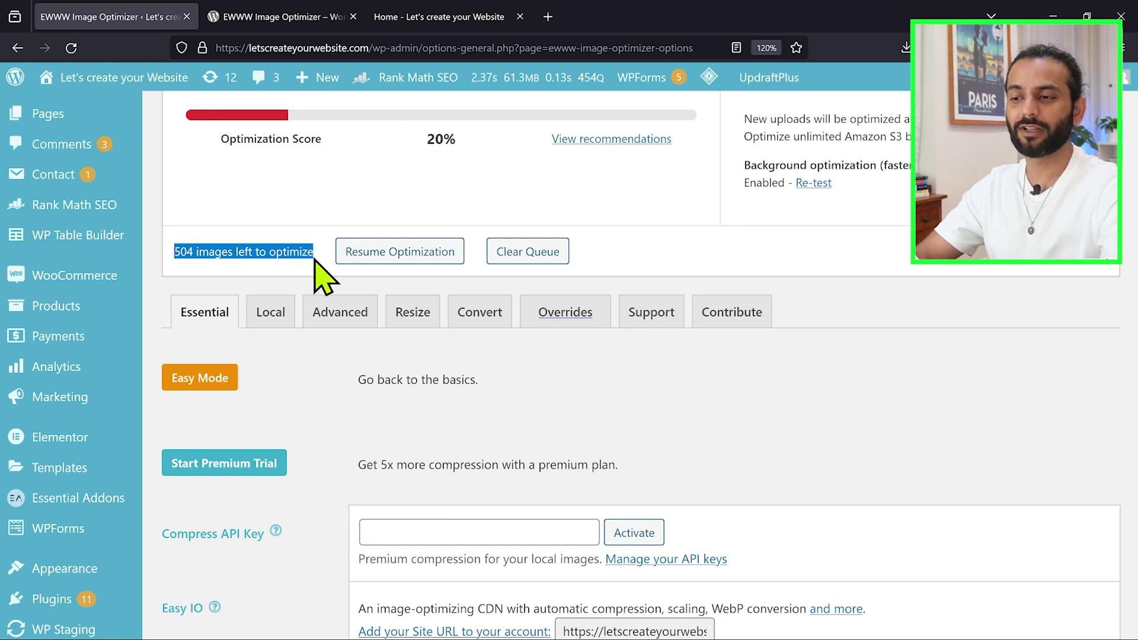
pyautogui.scroll(-2, 323, 272)
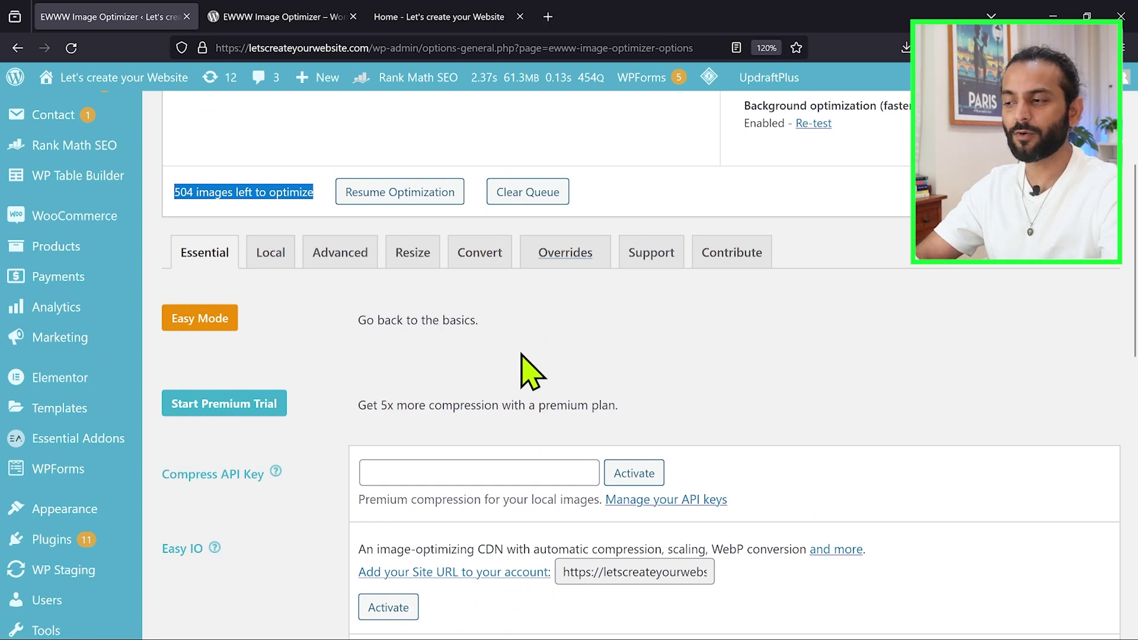
# - Switch to Easy Mode and scroll to the Remove Metadata, Lazy Load and WebP Conversion options
pyautogui.click(200, 319)
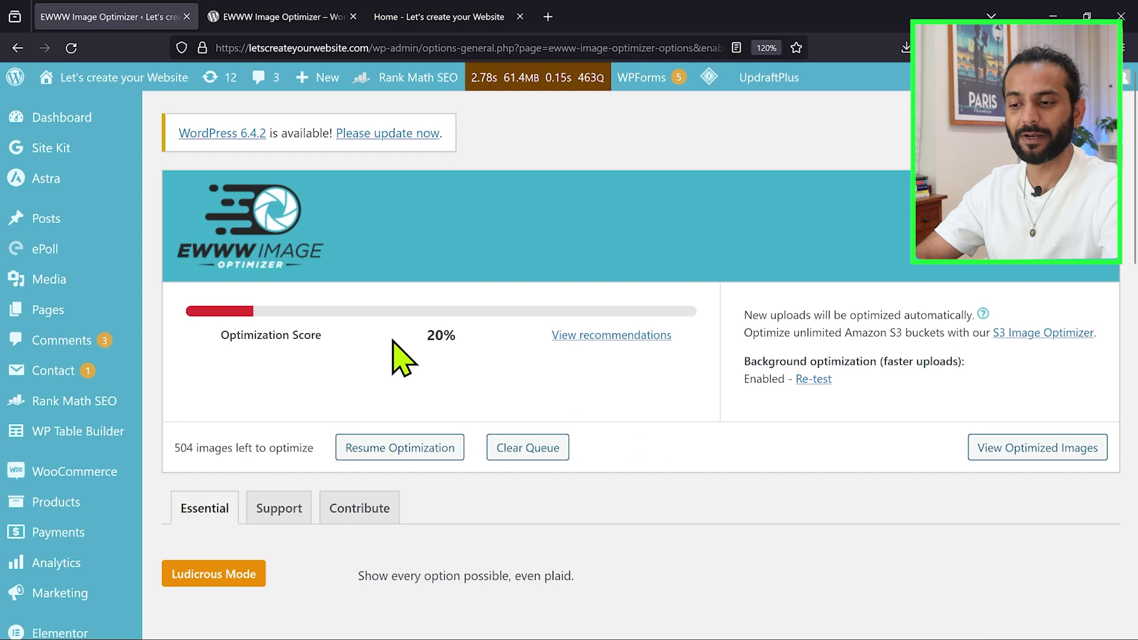
pyautogui.scroll(-1, 394, 350)
pyautogui.scroll(-2, 394, 349)
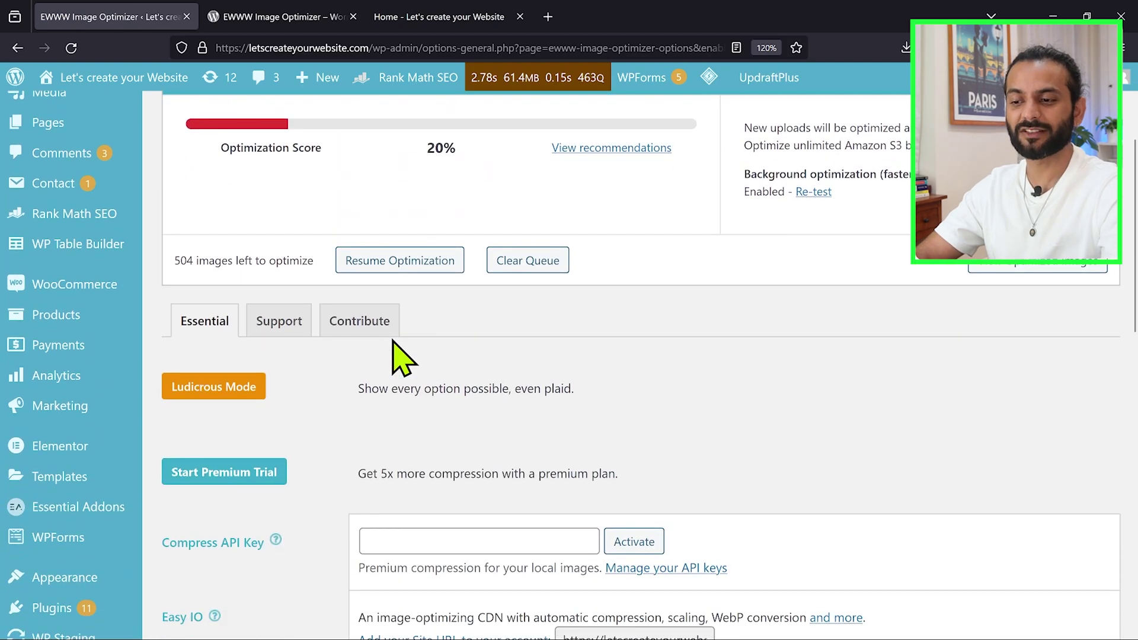
pyautogui.scroll(-3, 397, 352)
pyautogui.scroll(-5, 355, 338)
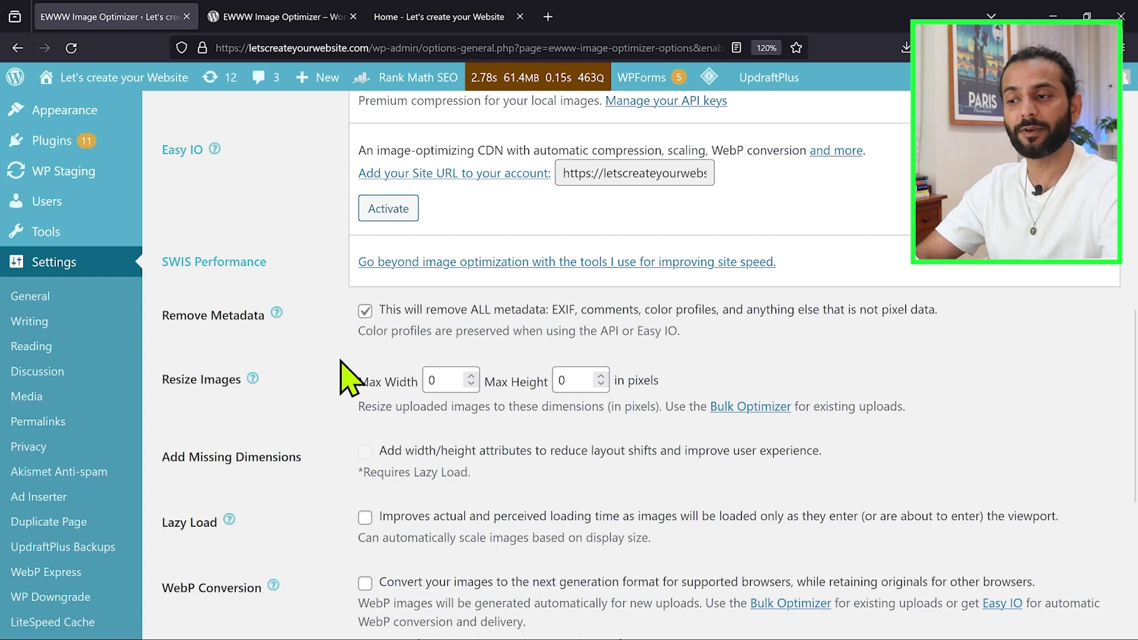
pyautogui.scroll(-2, 350, 380)
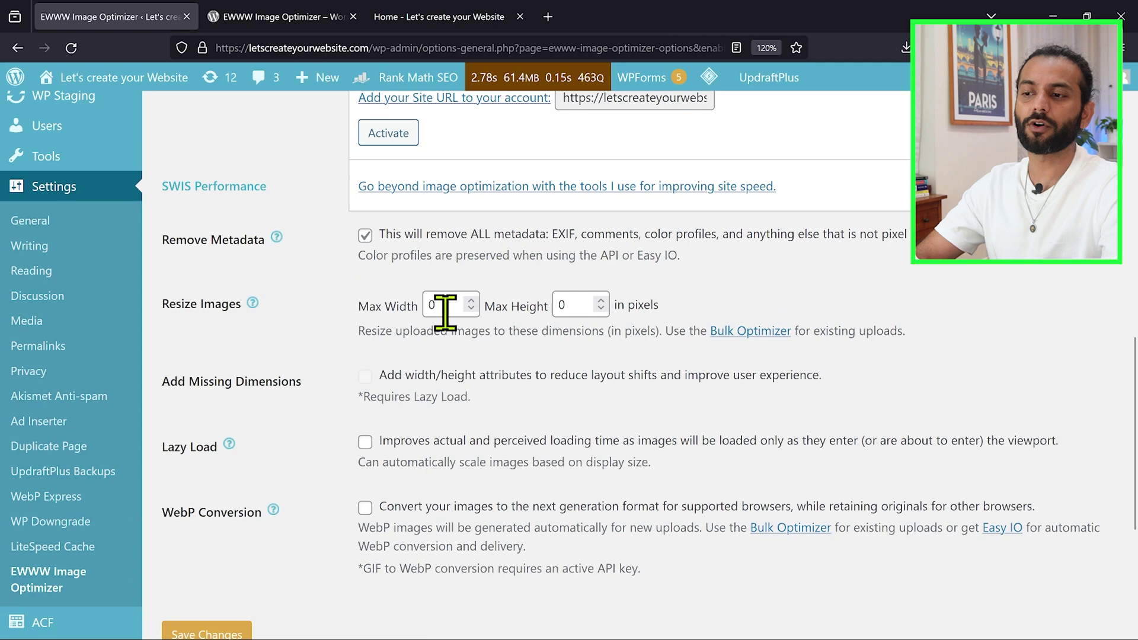
pyautogui.scroll(-3, 363, 368)
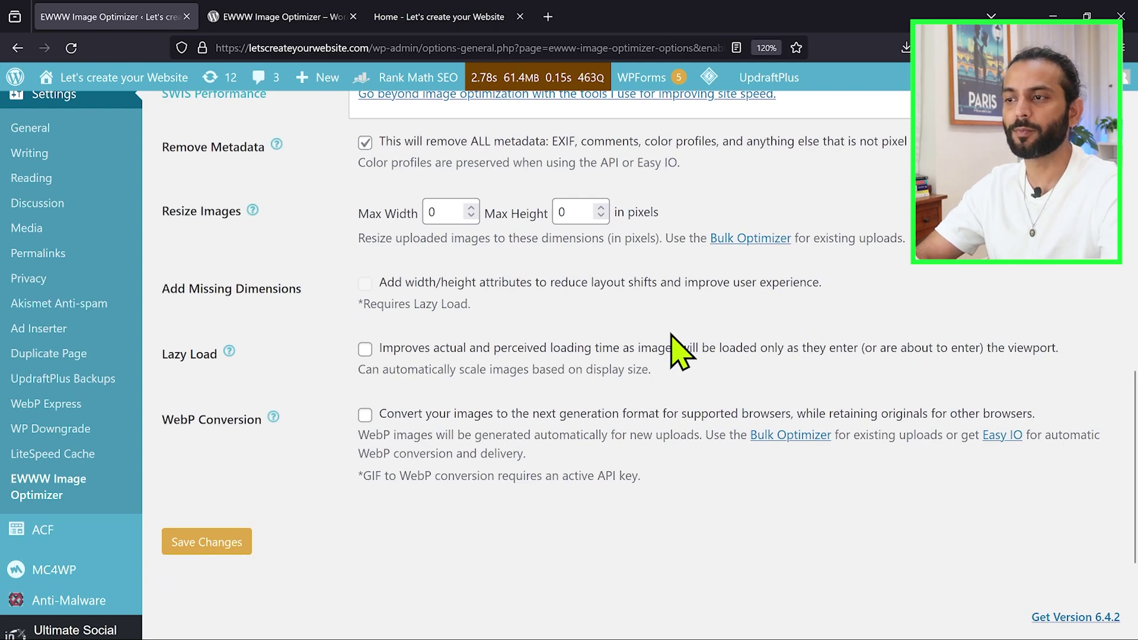
# - View the 'Let's Create Your Website.' home page and scroll through its sections and back up
pyautogui.click(439, 13)
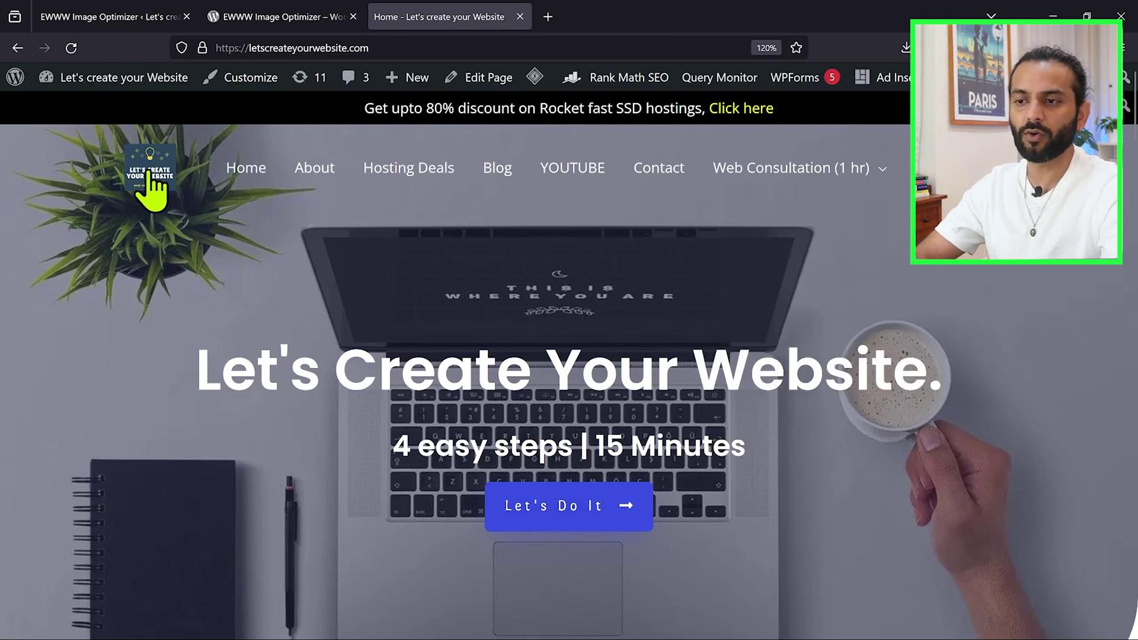
pyautogui.scroll(-10, 514, 279)
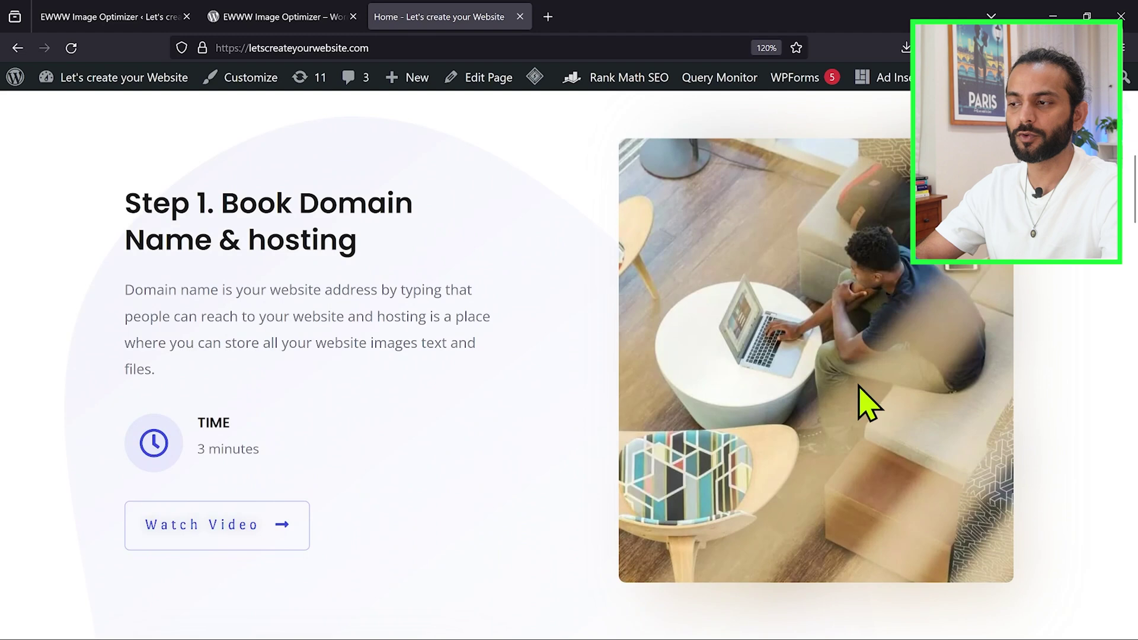
pyautogui.scroll(-6, 516, 376)
pyautogui.scroll(-2, 325, 343)
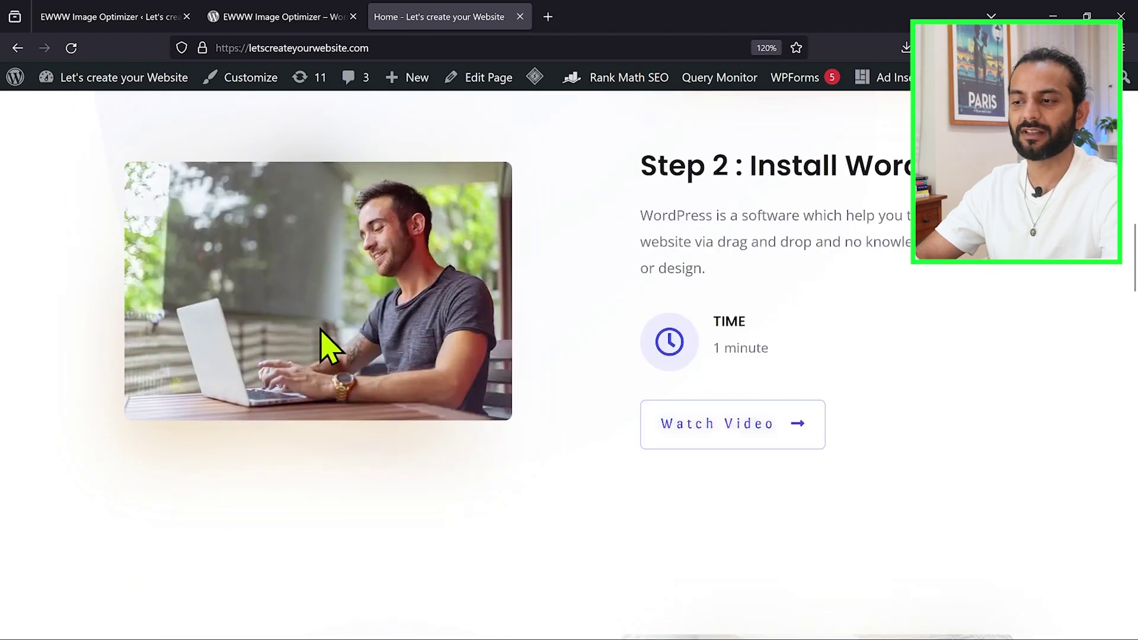
pyautogui.scroll(-5, 541, 503)
pyautogui.scroll(20, 540, 503)
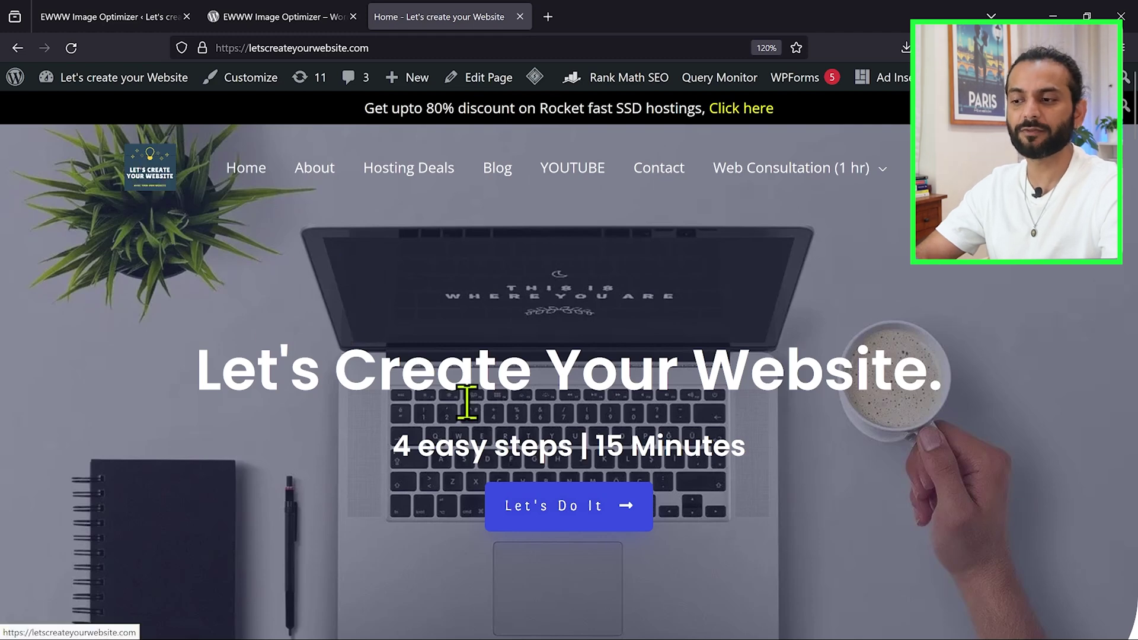
# - Back on the EWWW settings, enable Lazy Load for images
pyautogui.click(110, 17)
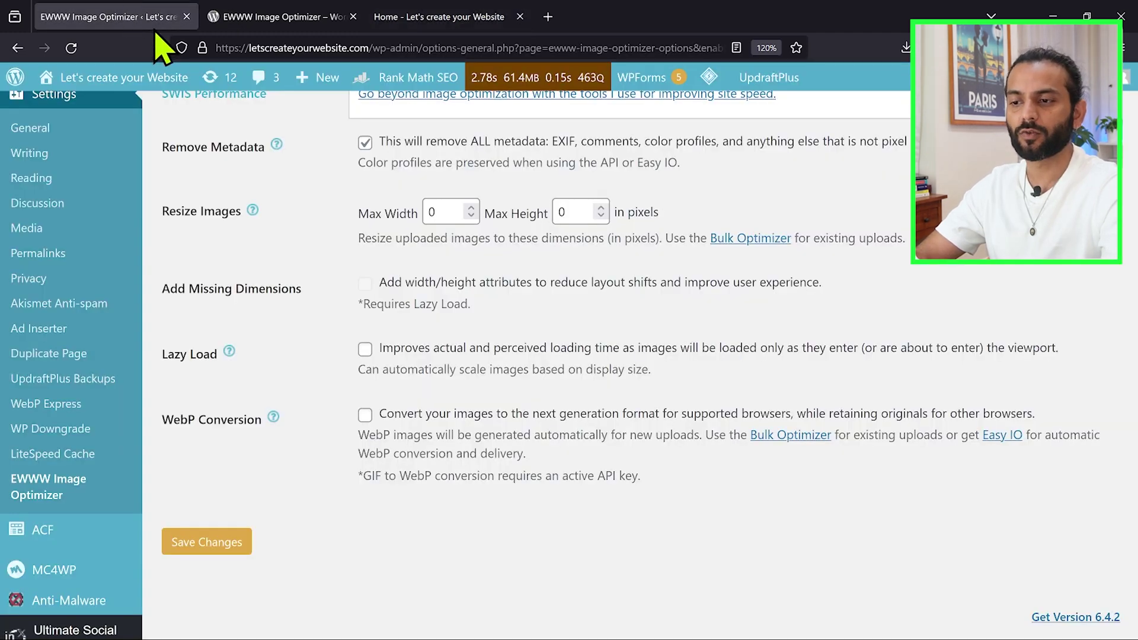
pyautogui.click(365, 349)
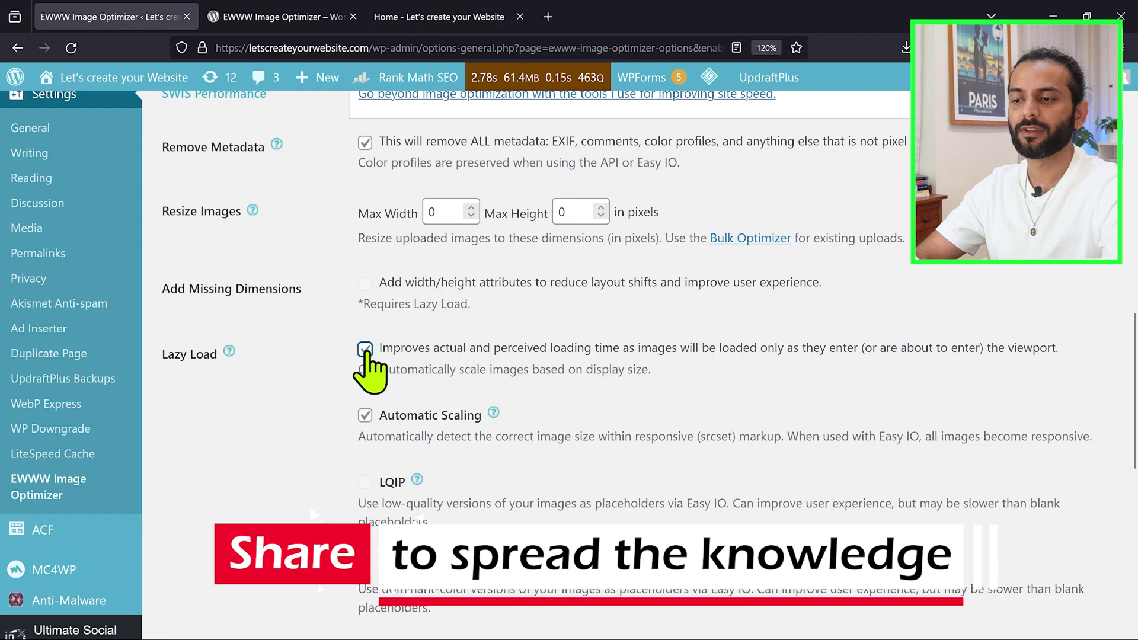
pyautogui.scroll(-3, 511, 355)
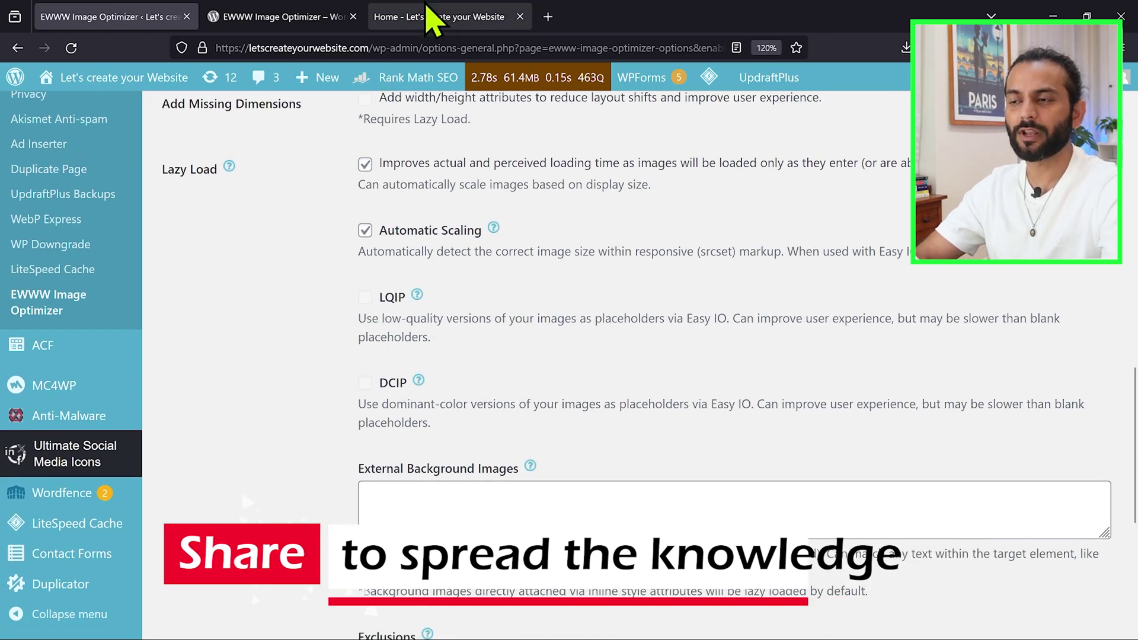
# - Glance at the home page, then return and place the cursor in the Lazy Load Exclusions field
pyautogui.click(497, 18)
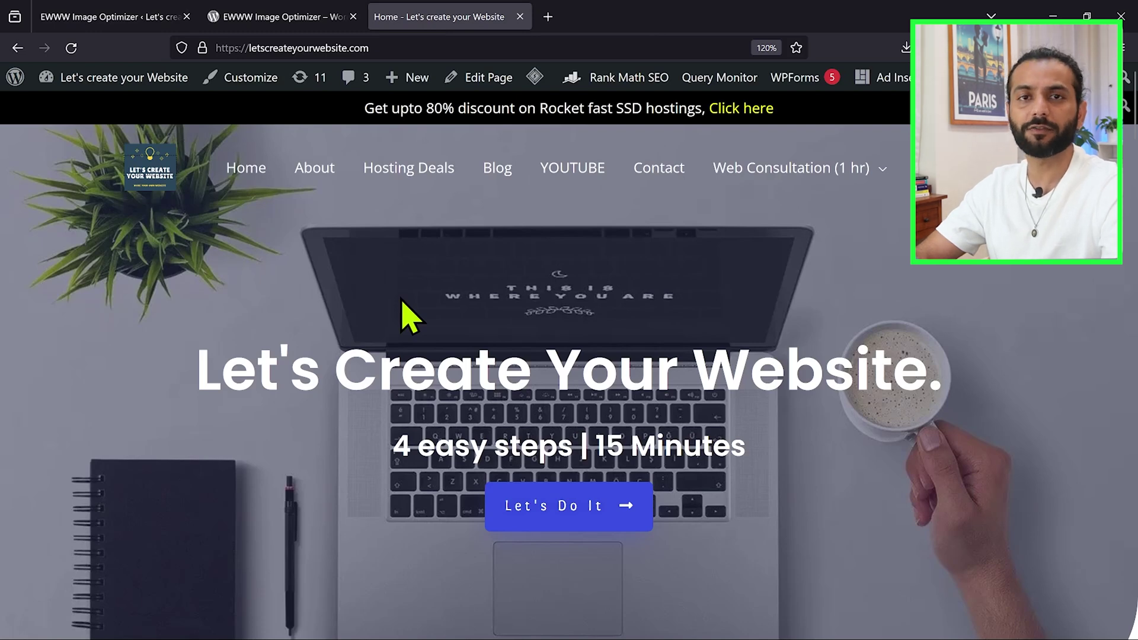
pyautogui.hotkey('ctrl', 'shift', 'Tab')
pyautogui.hotkey('ctrl', 'shift', 'Tab')
pyautogui.scroll(-1, 522, 409)
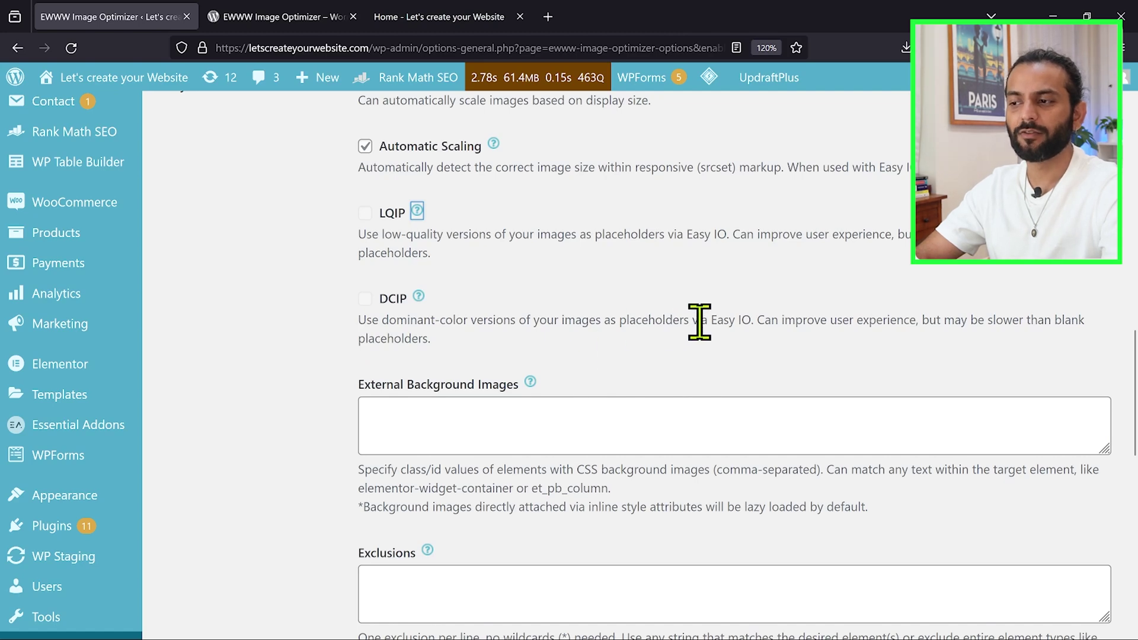
pyautogui.scroll(-1, 306, 363)
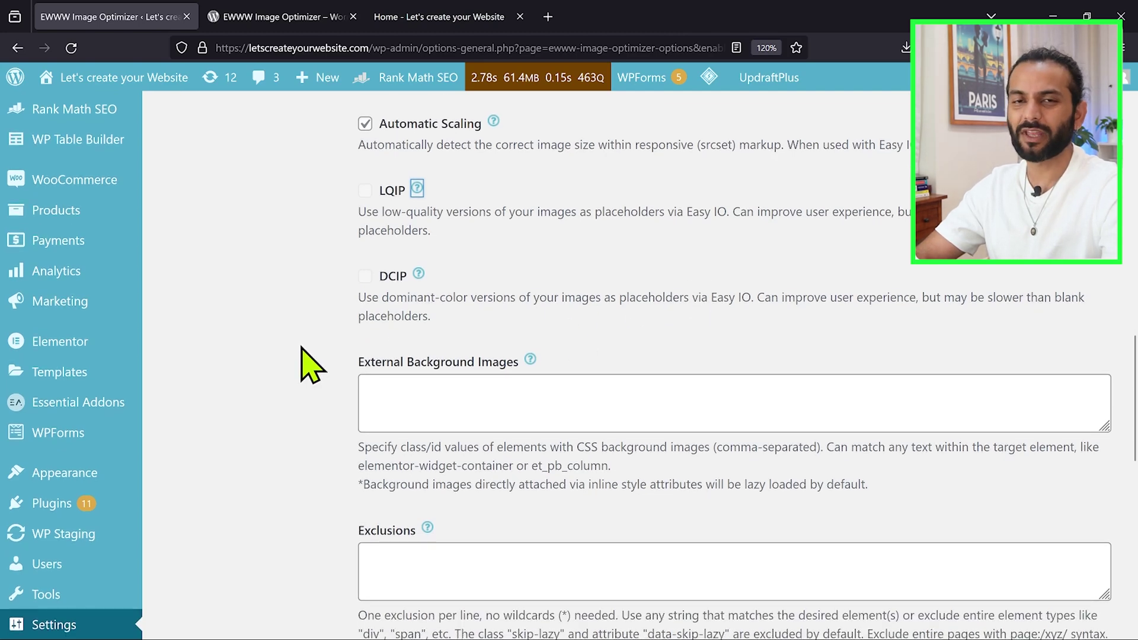
pyautogui.scroll(3, 307, 363)
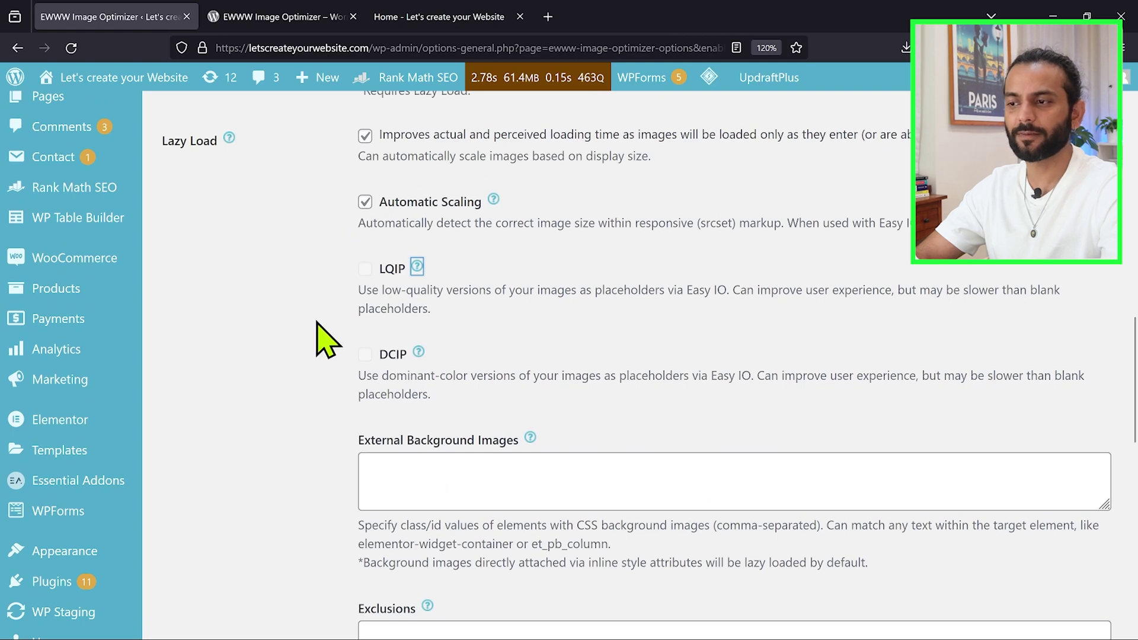
pyautogui.scroll(-10, 323, 338)
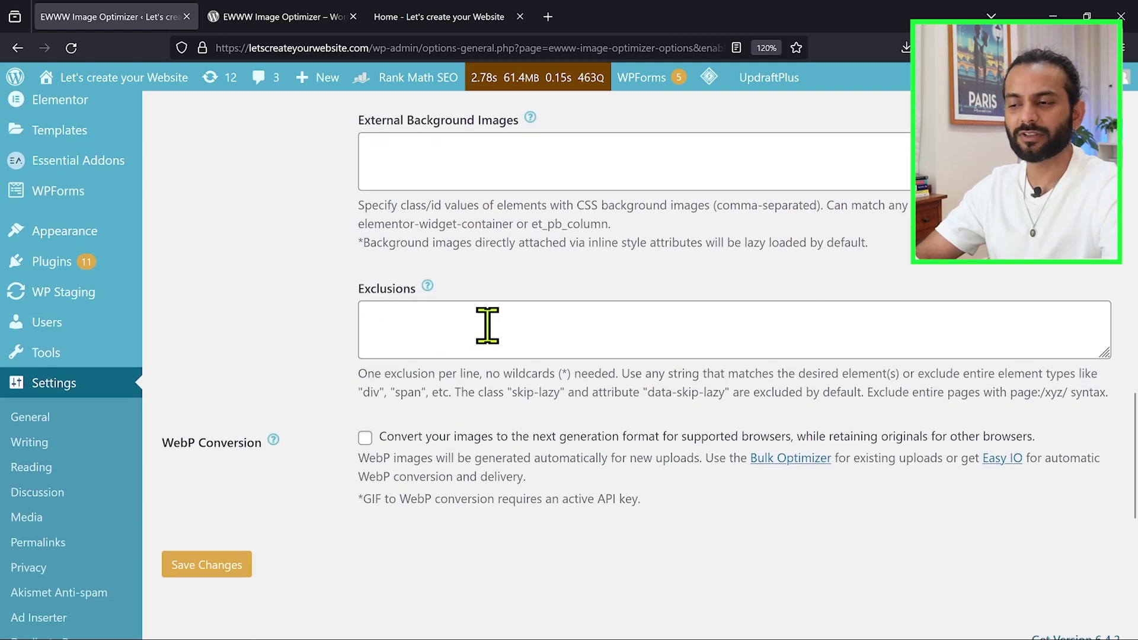
pyautogui.click(487, 325)
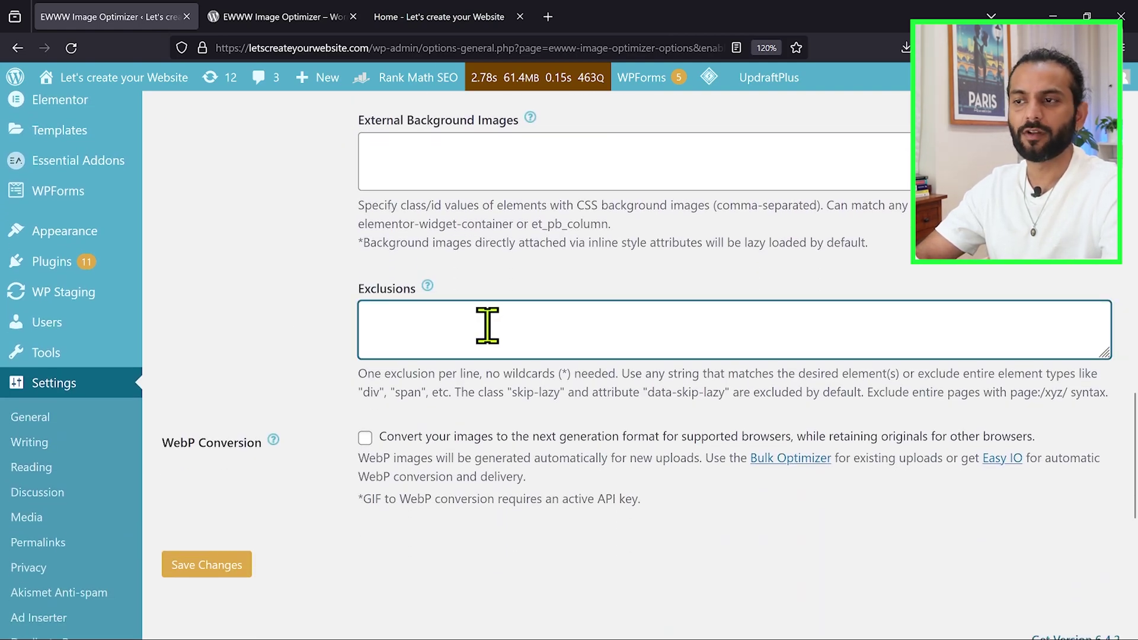
# - Copy the site logo's image link from the home page and paste it into Lazy Load Exclusions
pyautogui.click(437, 18)
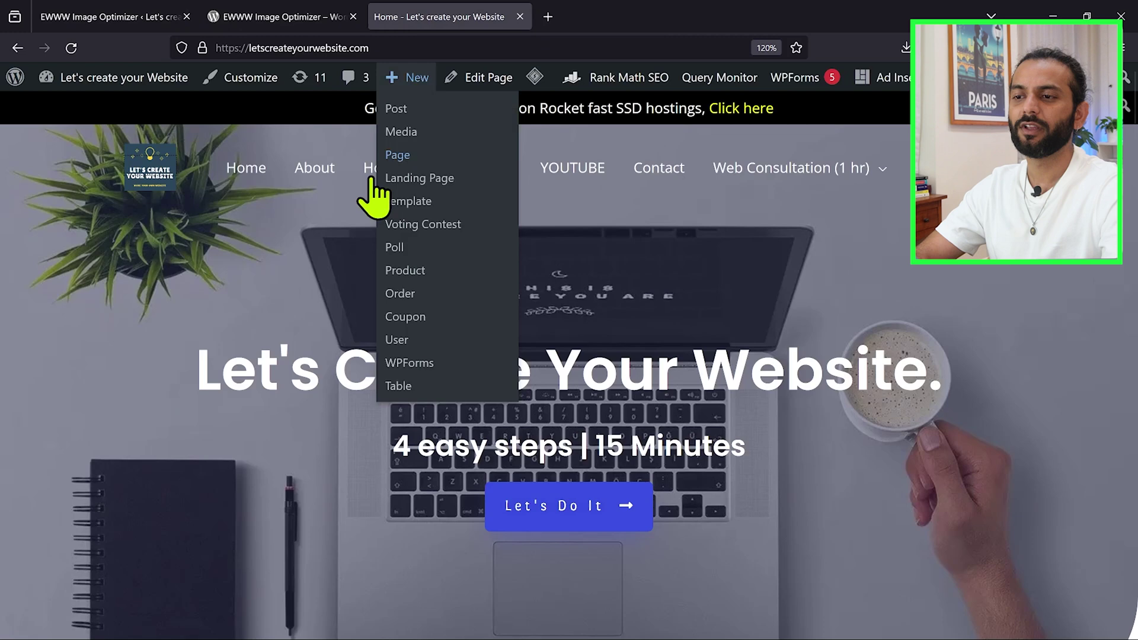
pyautogui.rightClick(153, 184)
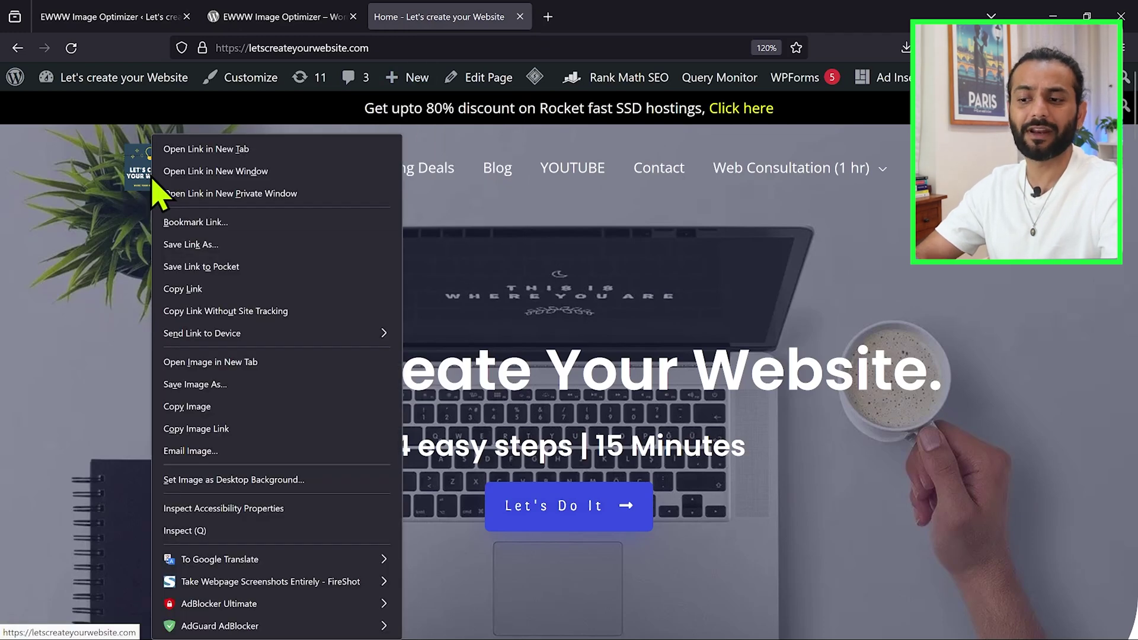
pyautogui.click(227, 429)
pyautogui.click(144, 17)
pyautogui.hotkey('ctrl', 'v')
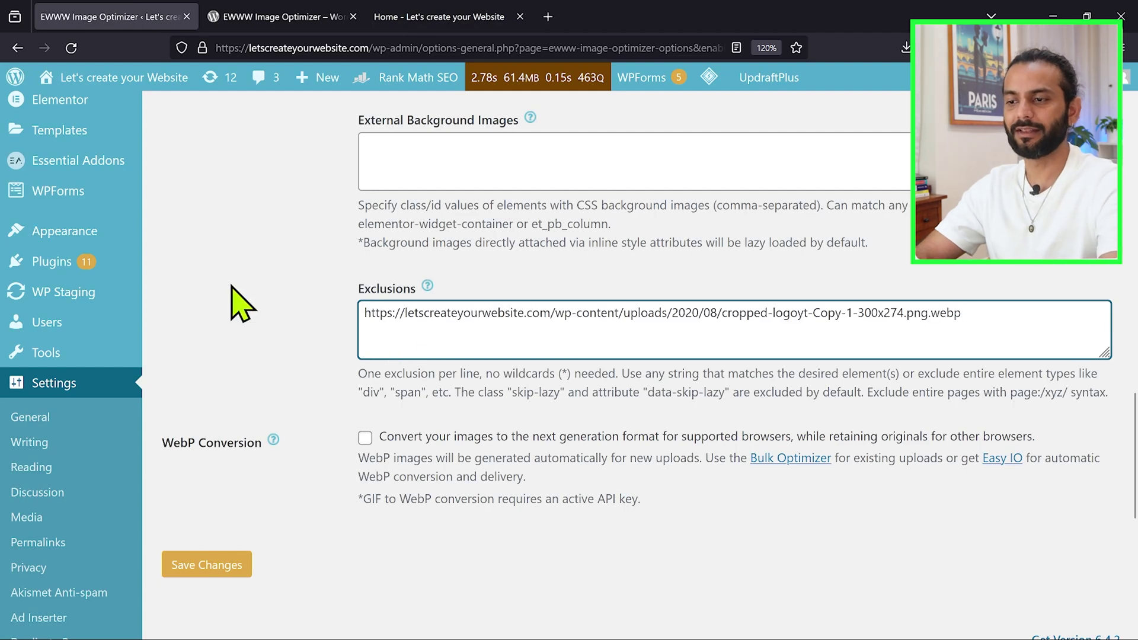
# - Enable WebP Conversion and select JS WebP Rewriting as the delivery method
pyautogui.click(365, 439)
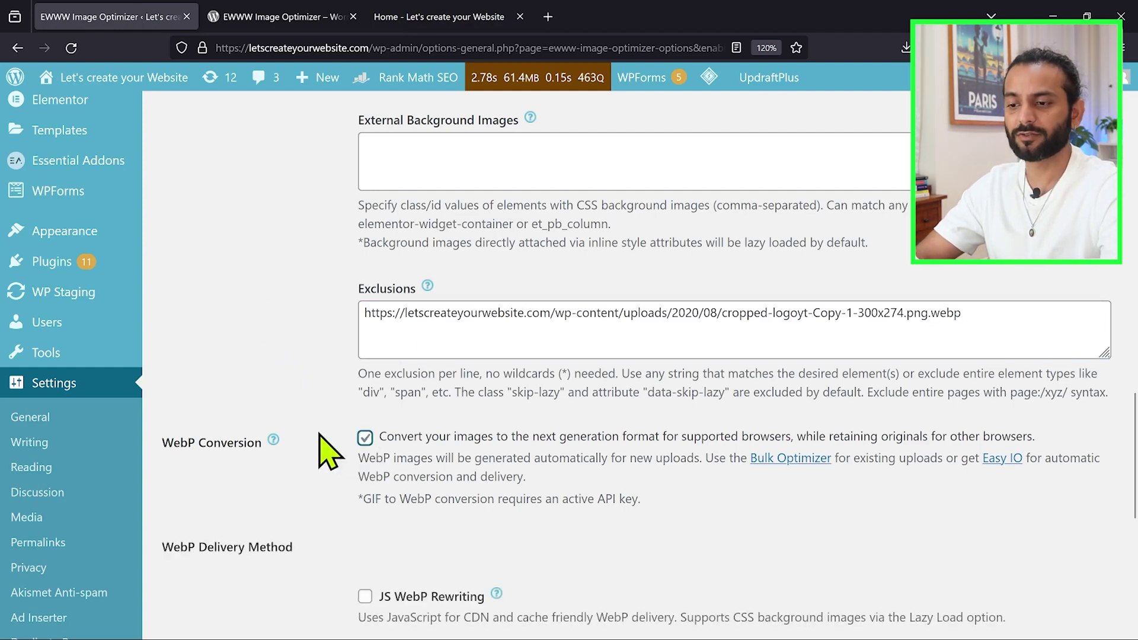
pyautogui.scroll(-4, 327, 450)
pyautogui.click(365, 344)
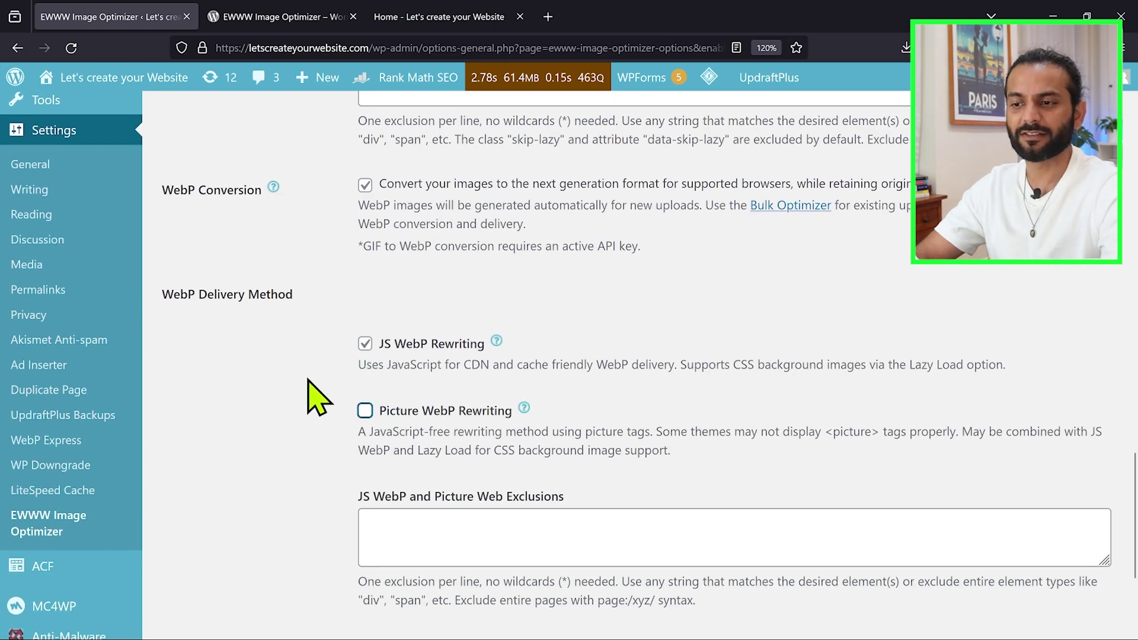
pyautogui.scroll(-3, 314, 388)
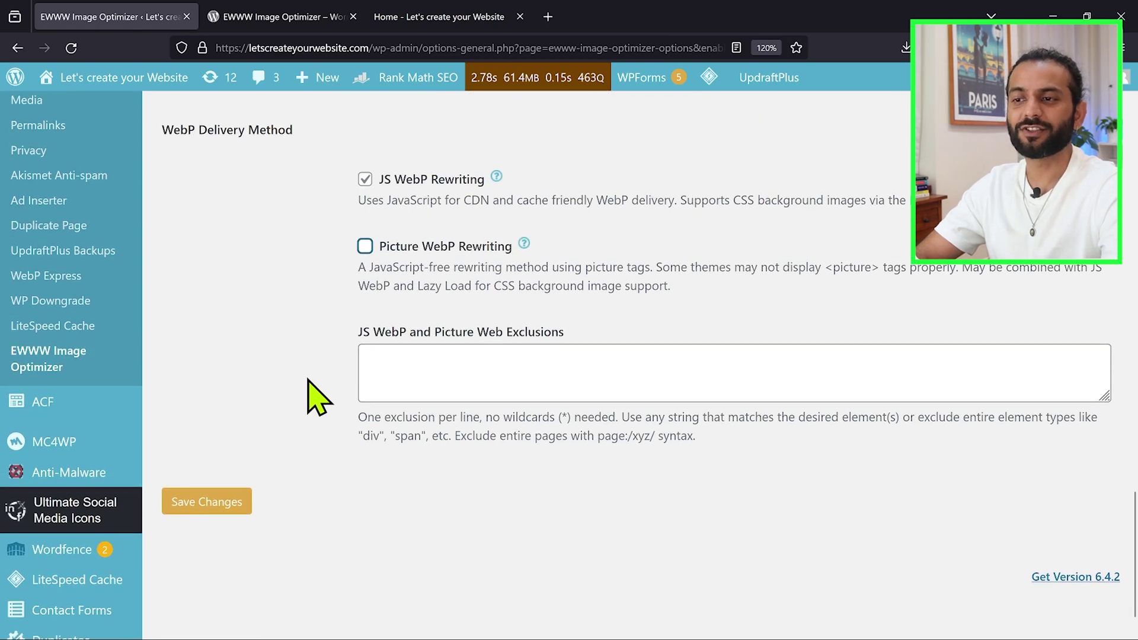
pyautogui.scroll(2, 318, 397)
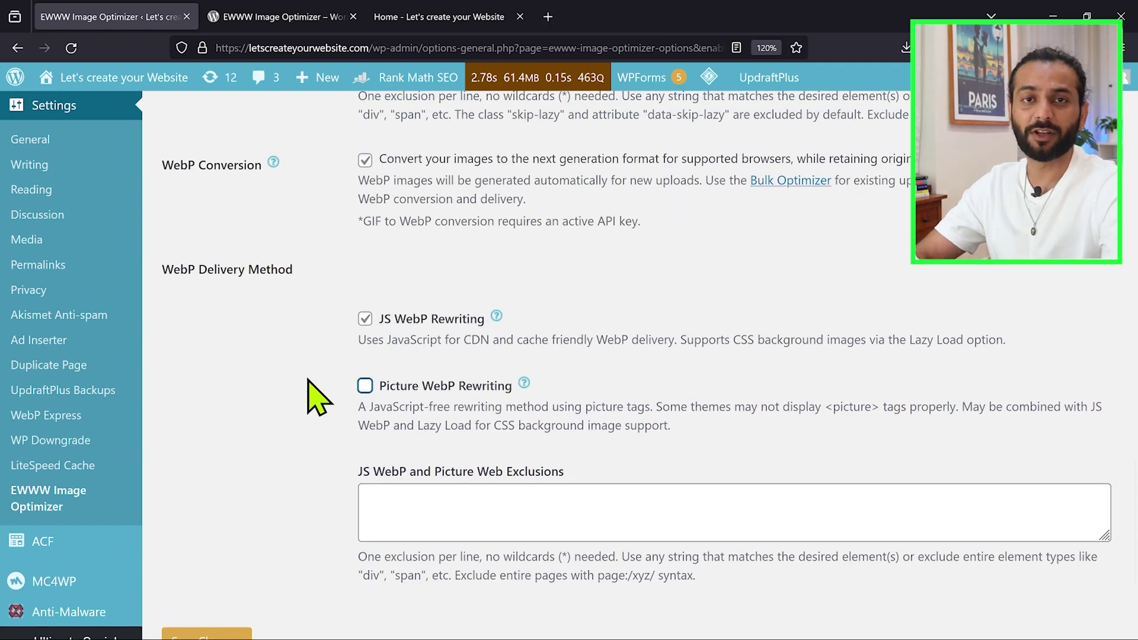
pyautogui.scroll(-1, 318, 397)
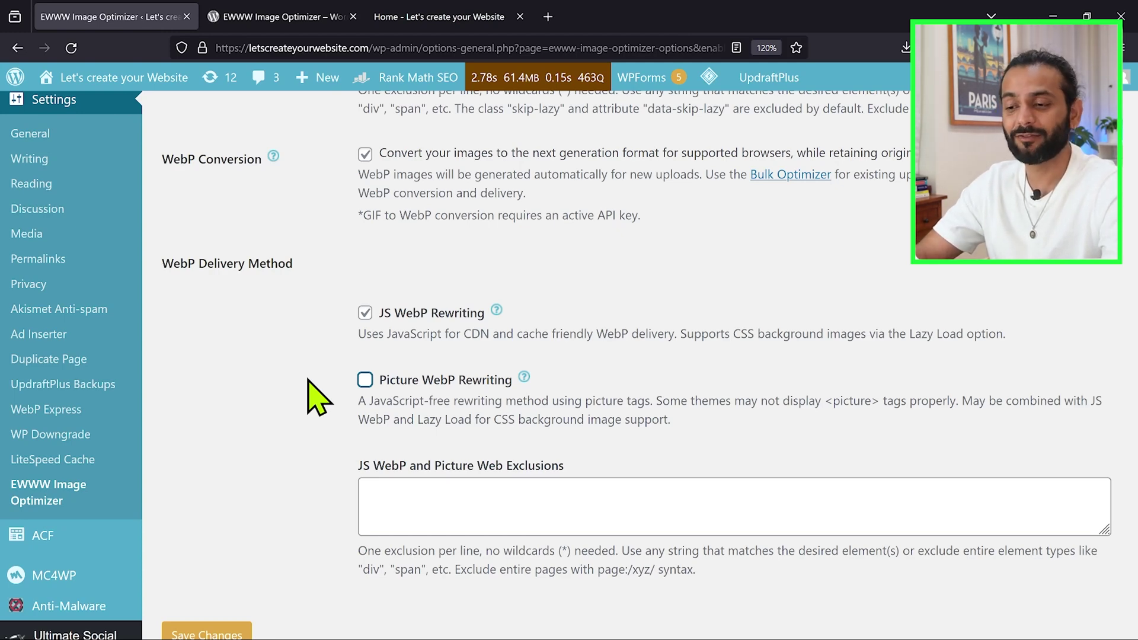
pyautogui.scroll(-3, 318, 397)
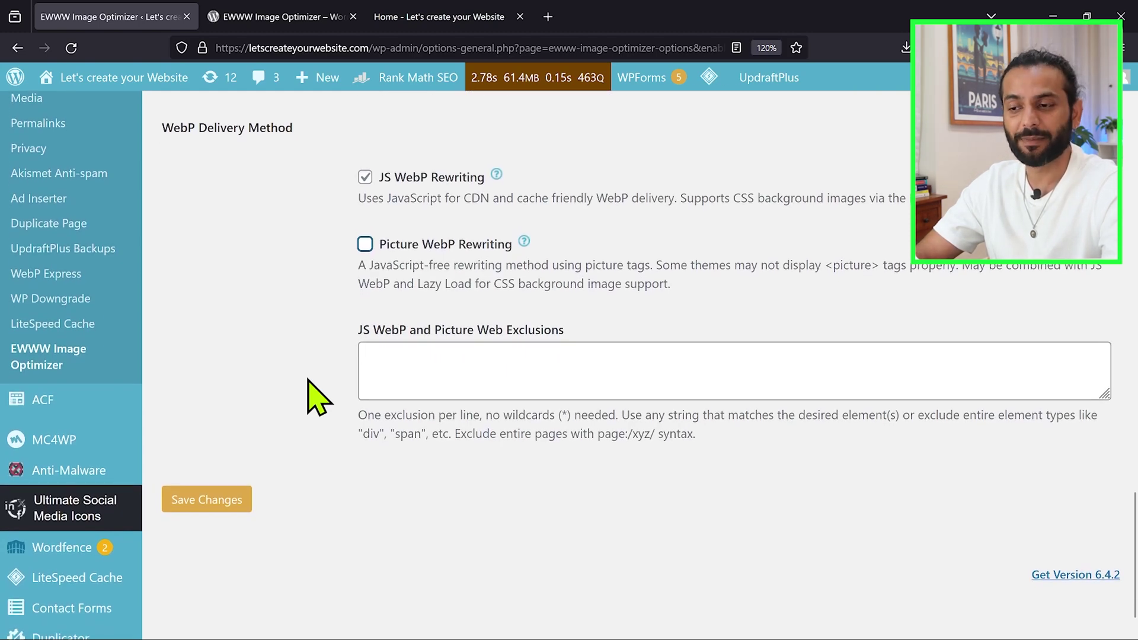
# - Save the settings, then find logoyt-Copy.png's 8.1 KB WebP copy in the optimized images list
pyautogui.click(203, 503)
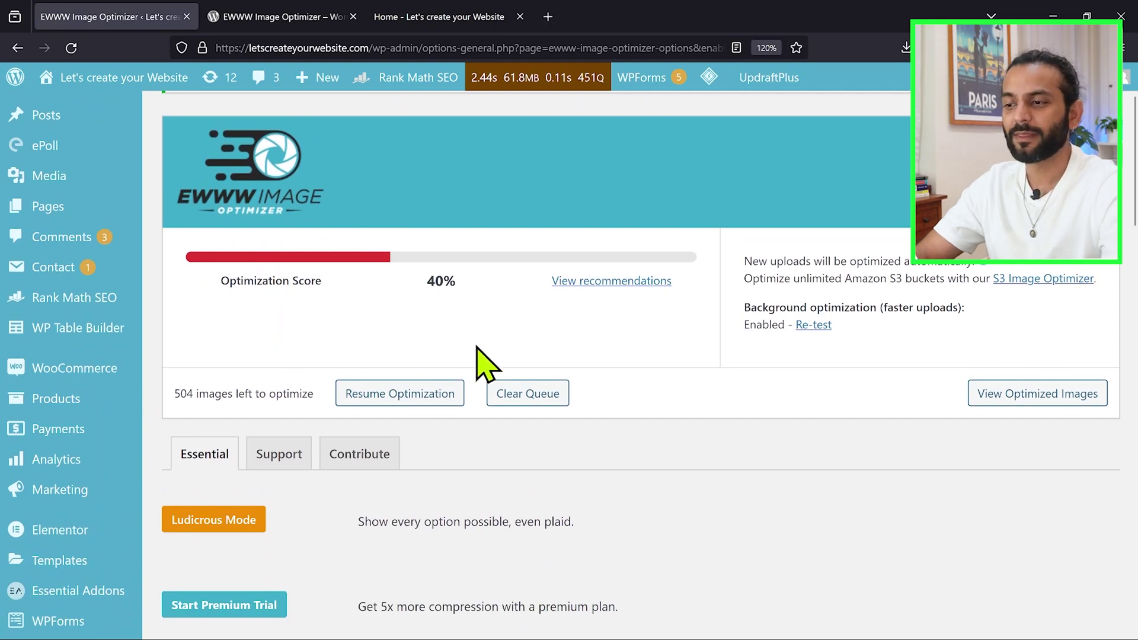
pyautogui.click(981, 396)
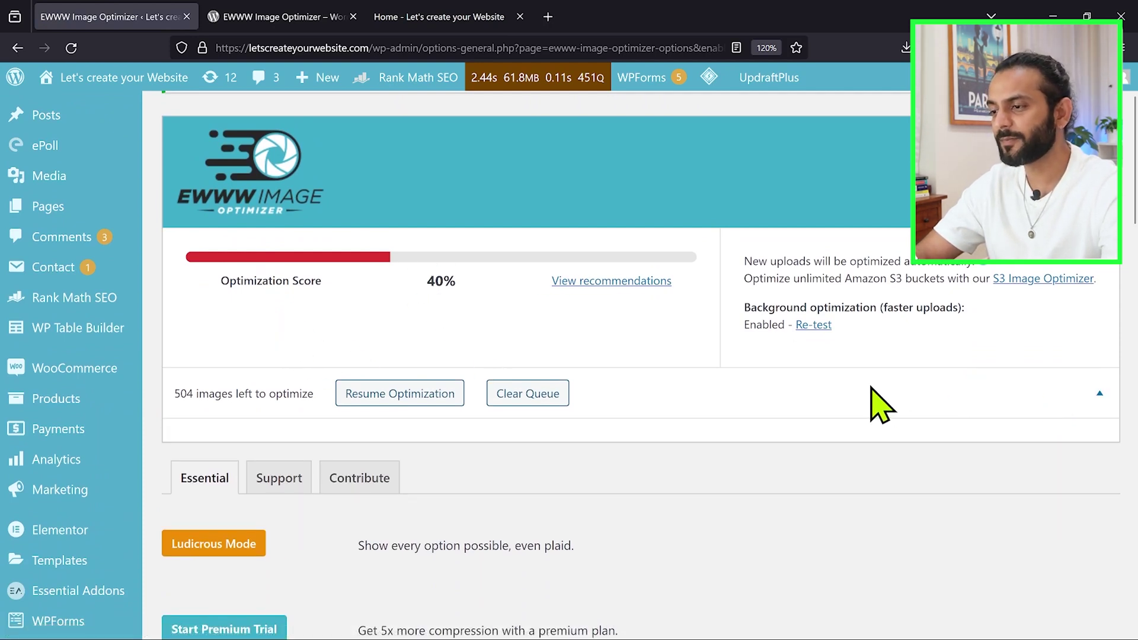
pyautogui.scroll(-5, 871, 391)
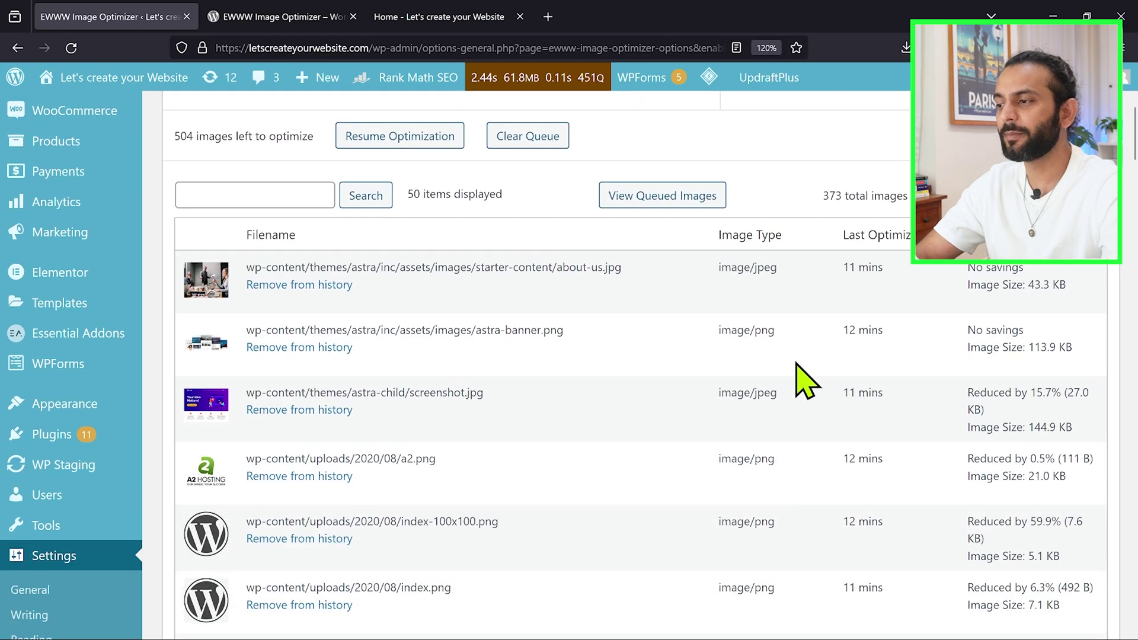
pyautogui.scroll(-1, 806, 381)
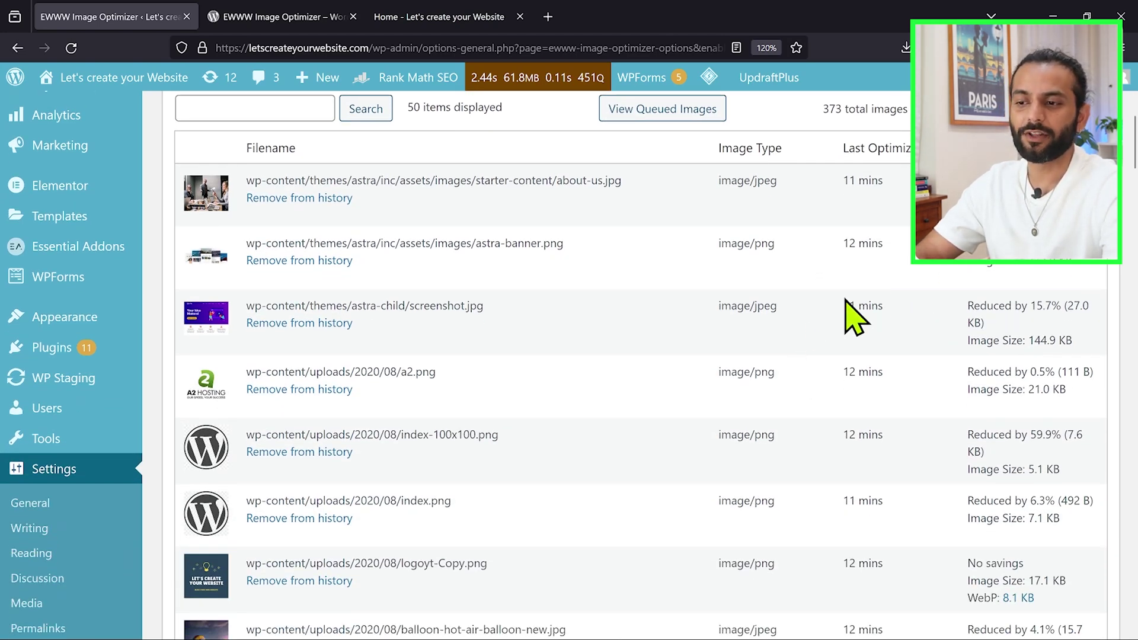
pyautogui.scroll(-5, 795, 330)
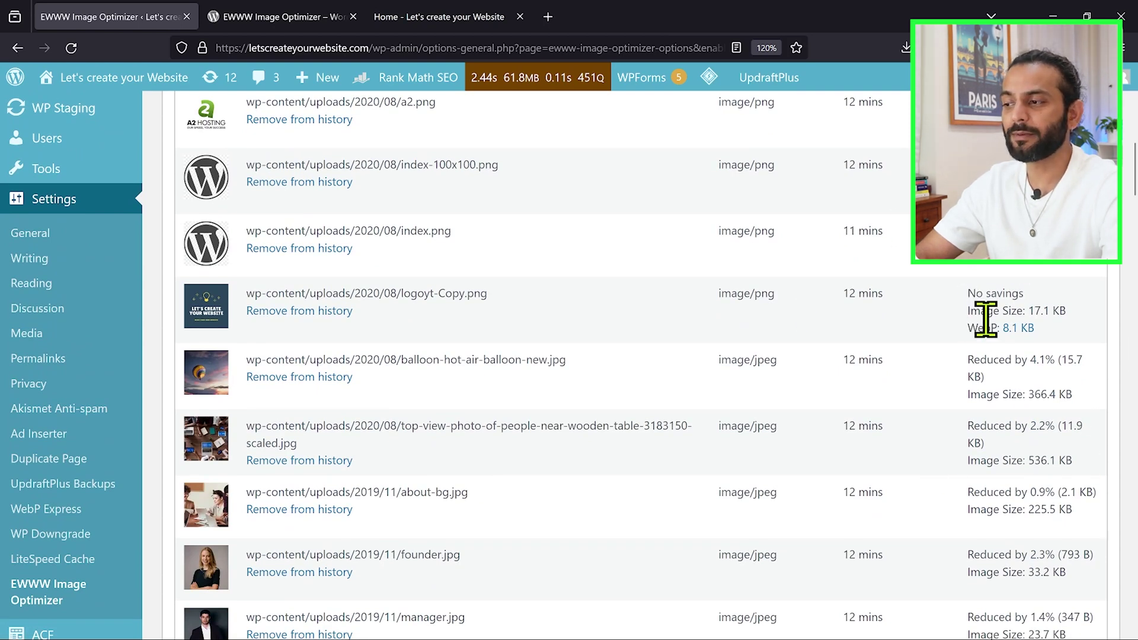
pyautogui.moveTo(967, 326); pyautogui.dragTo(1039, 333)
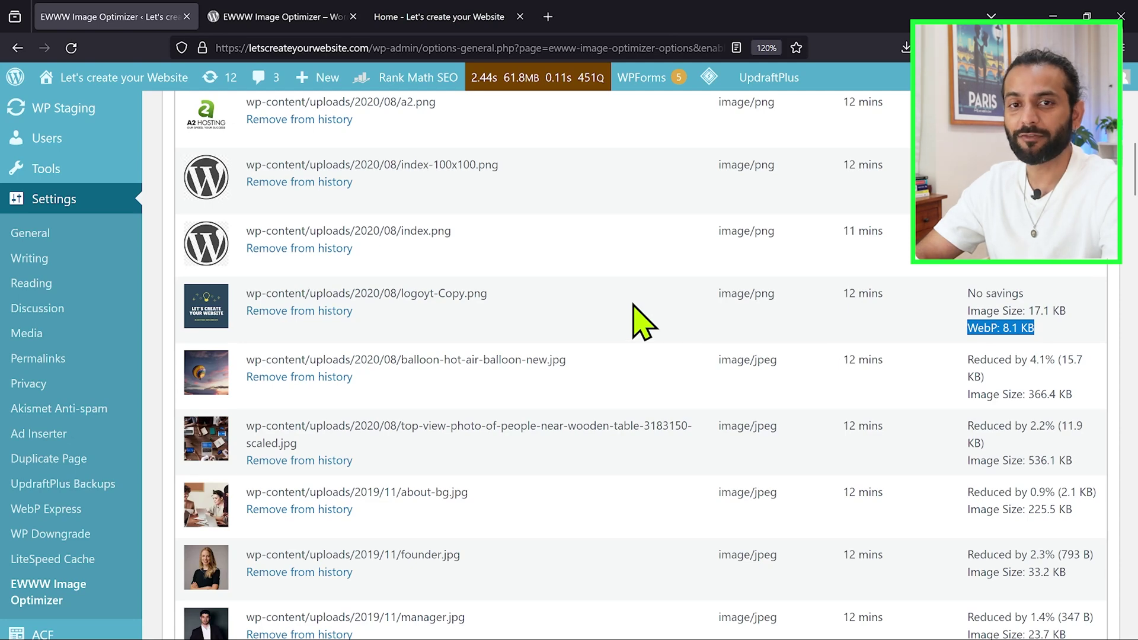
pyautogui.scroll(10, 633, 303)
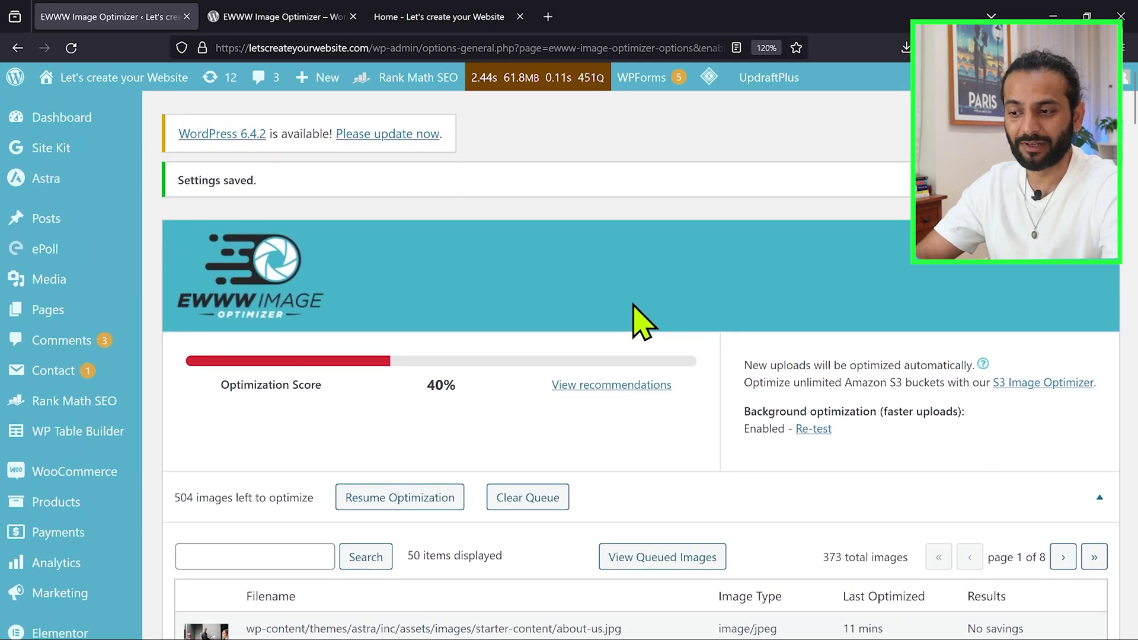
# - Resume bulk optimization of the 504 queued images
pyautogui.scroll(-3, 639, 322)
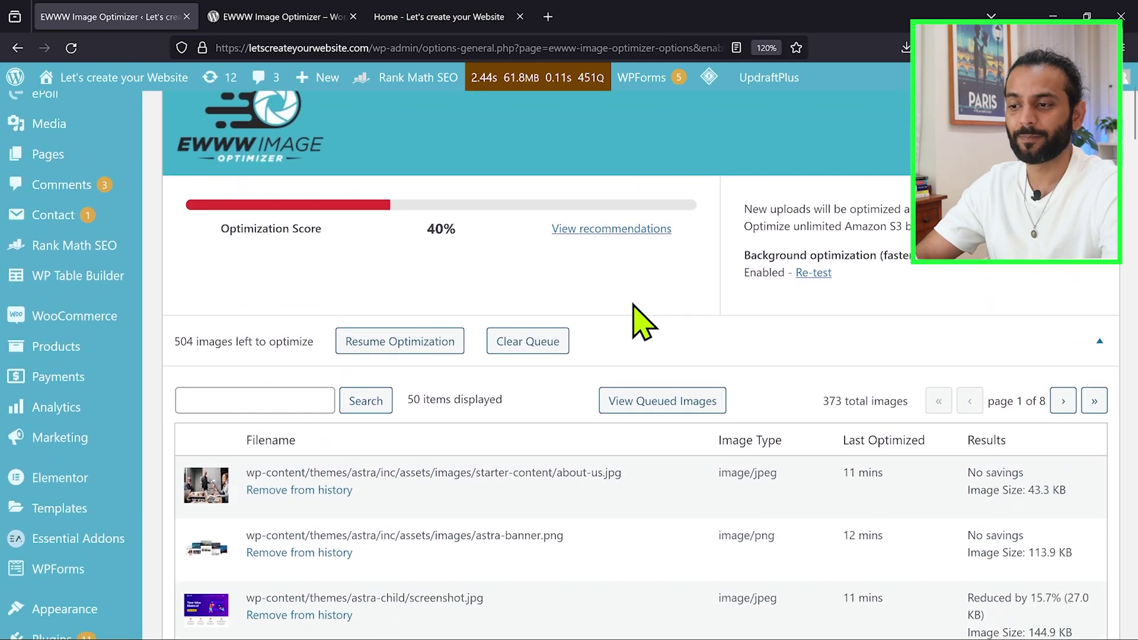
pyautogui.click(394, 341)
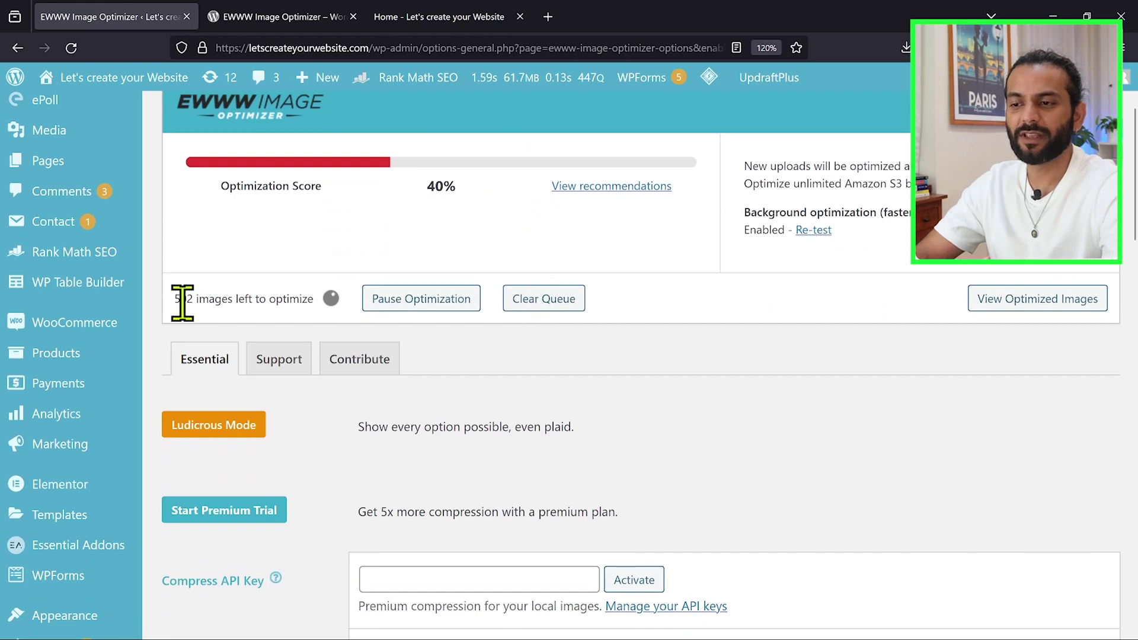
pyautogui.moveTo(176, 302); pyautogui.dragTo(247, 297)
pyautogui.scroll(-4, 287, 318)
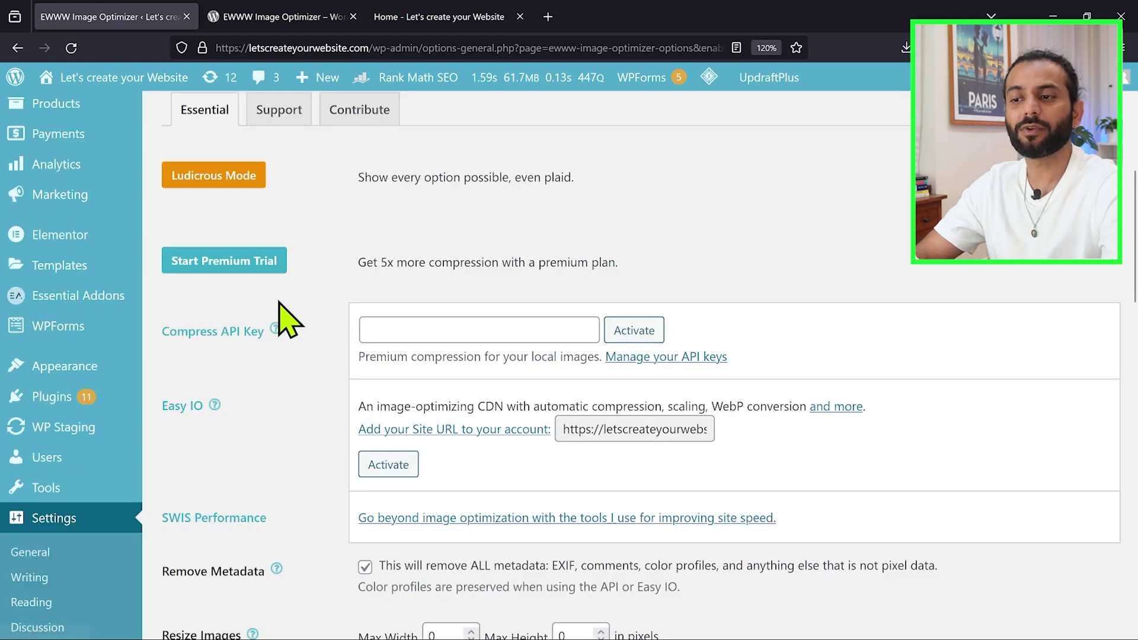
pyautogui.moveTo(382, 261); pyautogui.dragTo(498, 267)
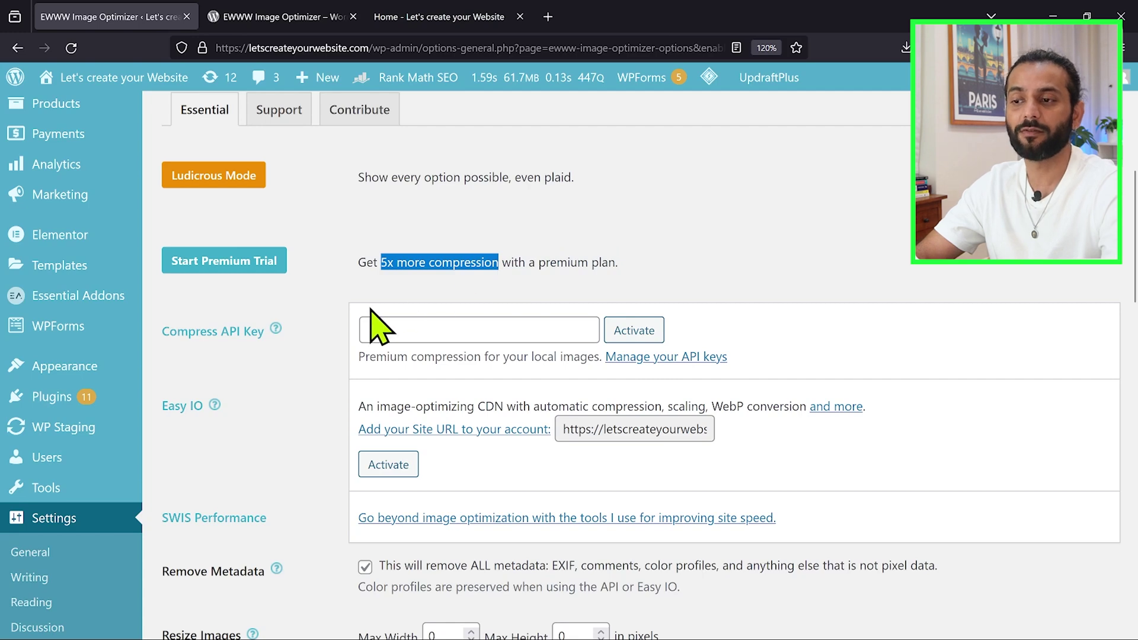
pyautogui.scroll(1, 320, 380)
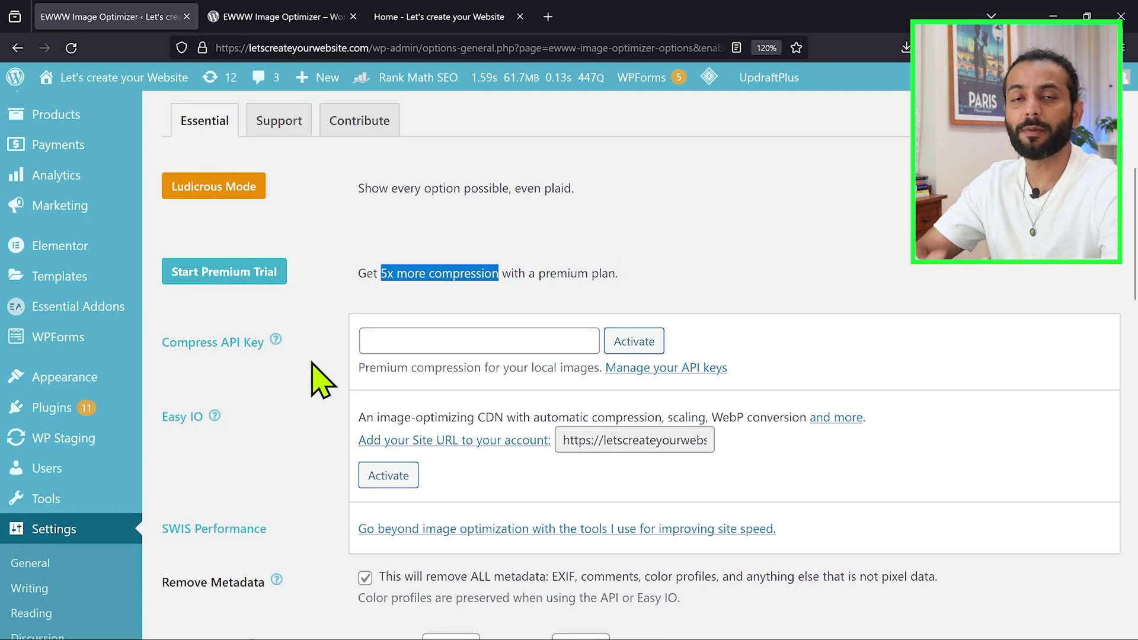
pyautogui.scroll(5, 323, 377)
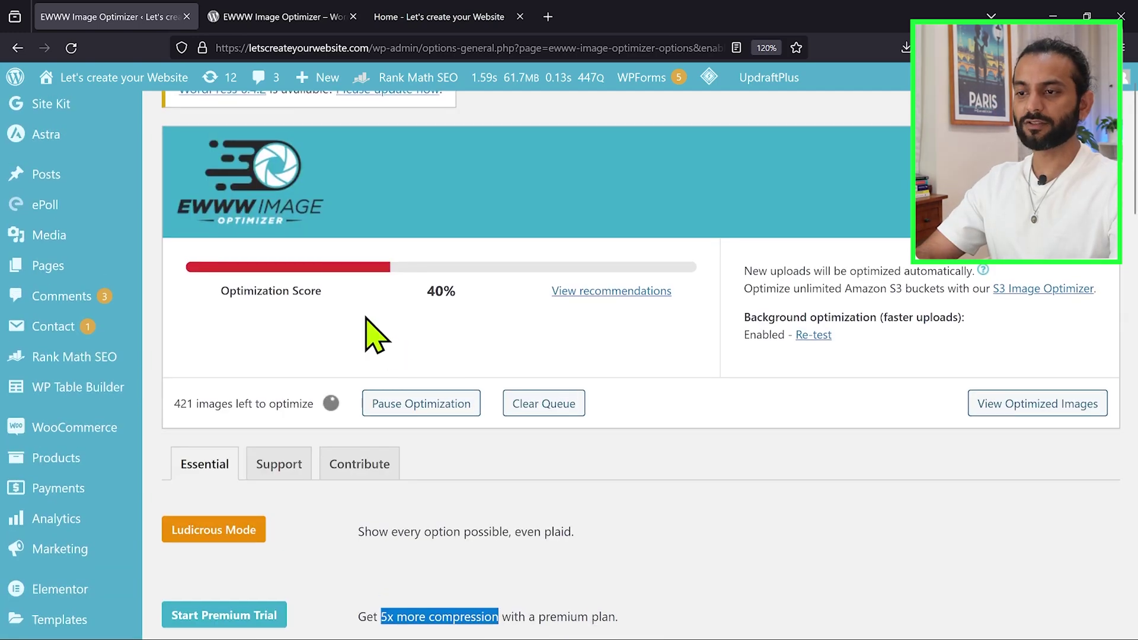